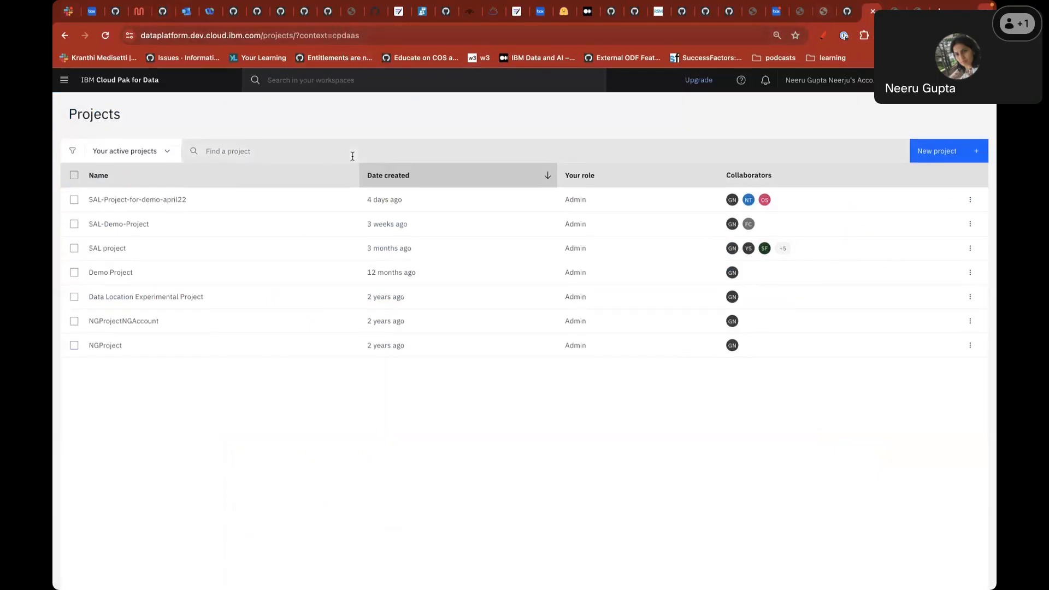
- Open SAL-Project-for-demo-april22's metadata enrichment settings, showing the 90% display-name and description thresholds
{"action": "left_click", "coordinate": [141, 201]}
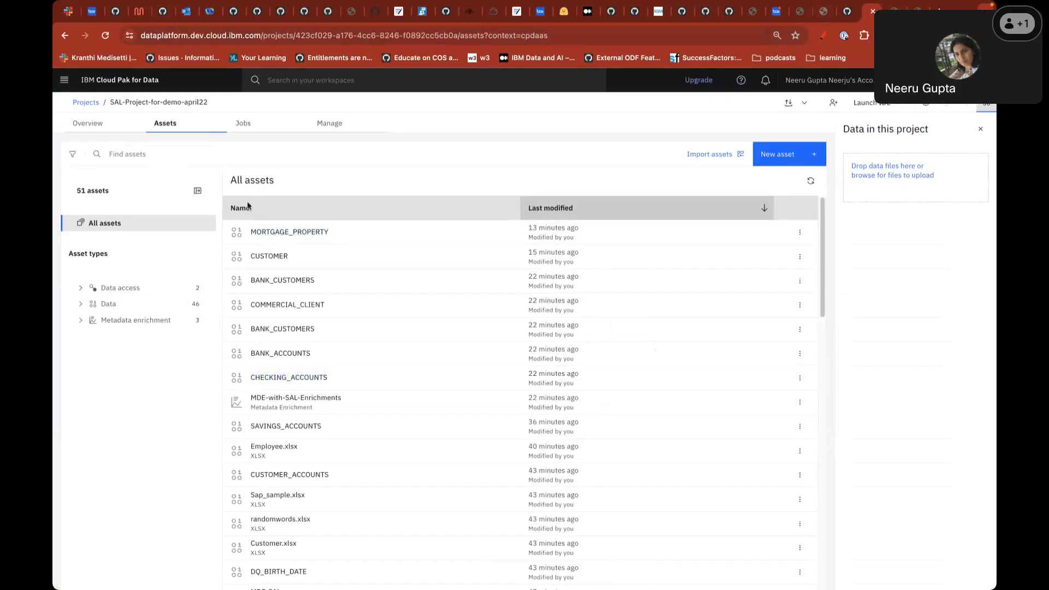
{"action": "left_click", "coordinate": [330, 125]}
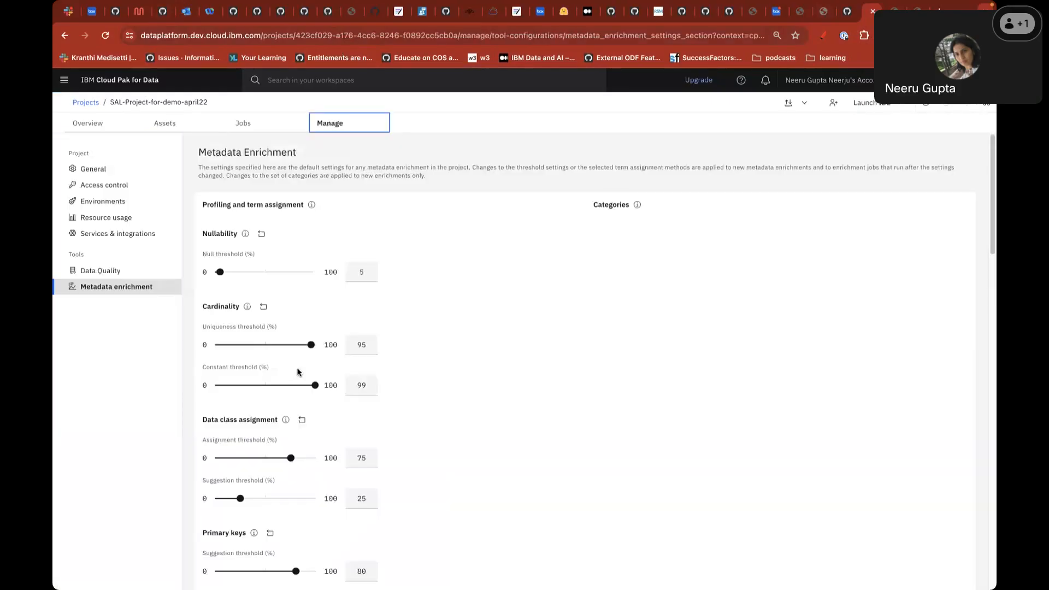
{"action": "scroll", "coordinate": [533, 434], "scroll_direction": "down", "scroll_amount": 3}
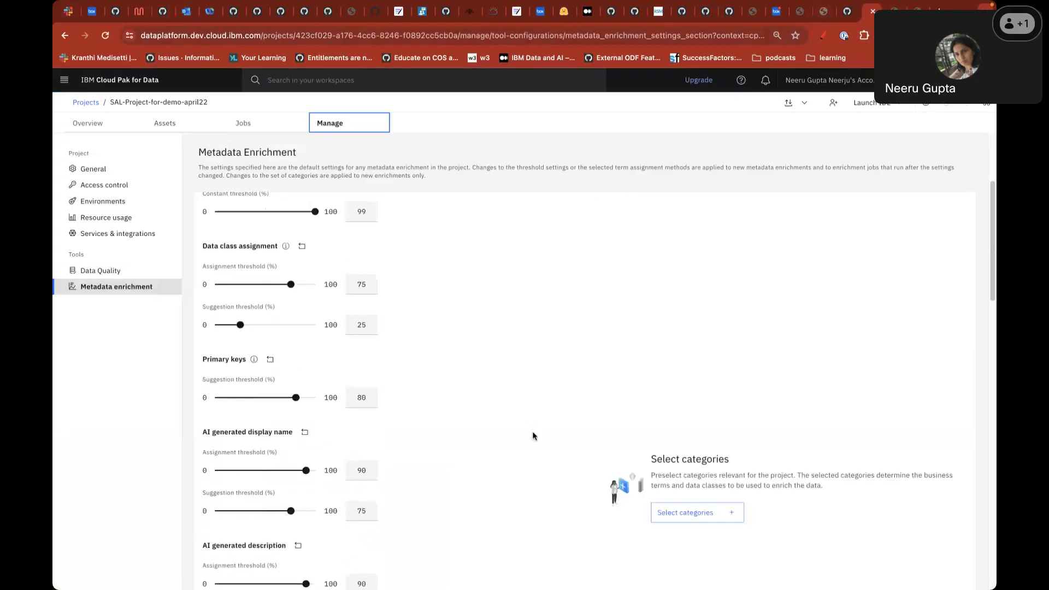
{"action": "scroll", "coordinate": [534, 436], "scroll_direction": "down", "scroll_amount": 5}
{"action": "scroll", "coordinate": [534, 436], "scroll_direction": "up", "scroll_amount": 1}
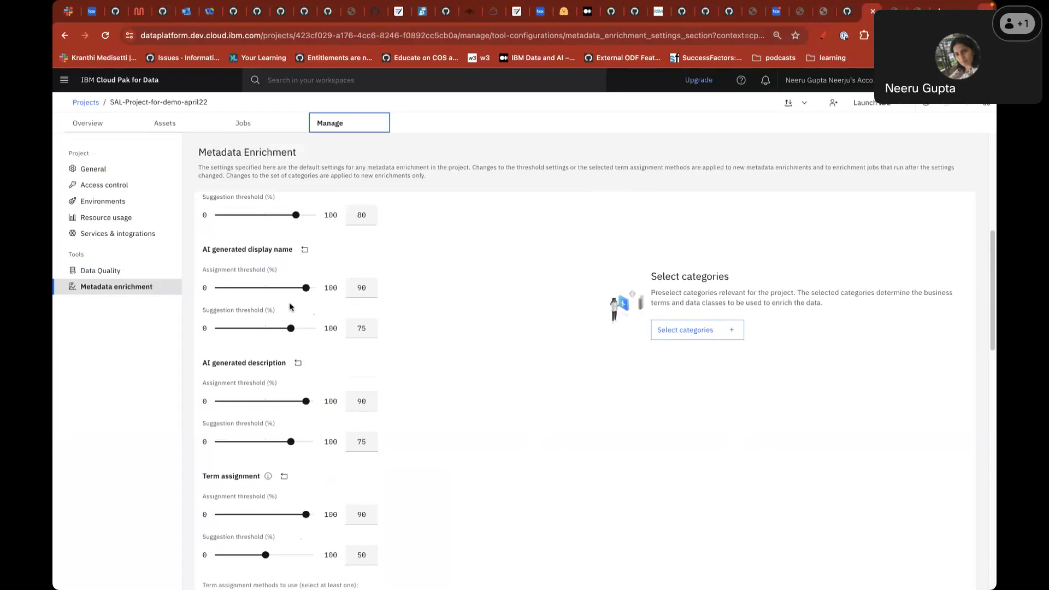
- Raise the AI display name assignment threshold to 93, then return to the project's Assets list
{"action": "mouse_move", "coordinate": [306, 288]}
{"action": "left_mouse_down"}
{"action": "mouse_move", "coordinate": [320, 292]}
{"action": "mouse_move", "coordinate": [310, 294]}
{"action": "left_mouse_up"}
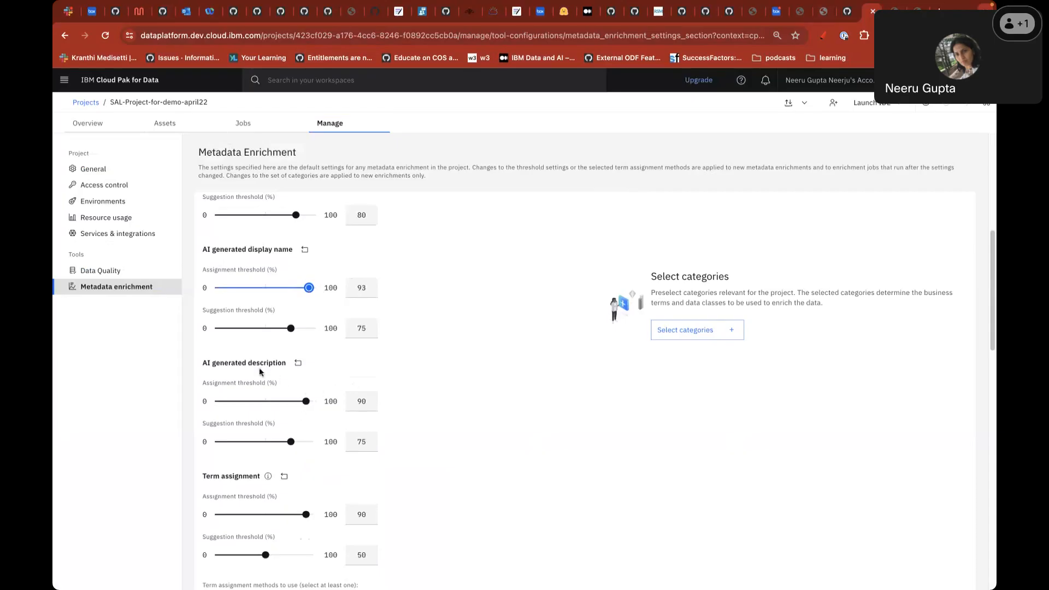
{"action": "scroll", "coordinate": [474, 479], "scroll_direction": "down", "scroll_amount": 6}
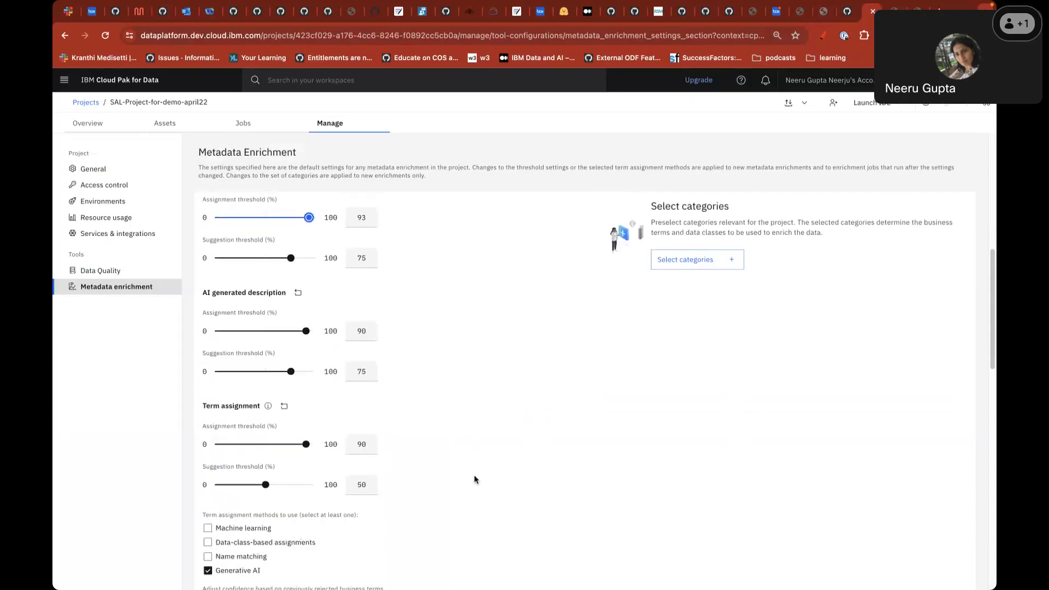
{"action": "scroll", "coordinate": [302, 251], "scroll_direction": "up", "scroll_amount": 1}
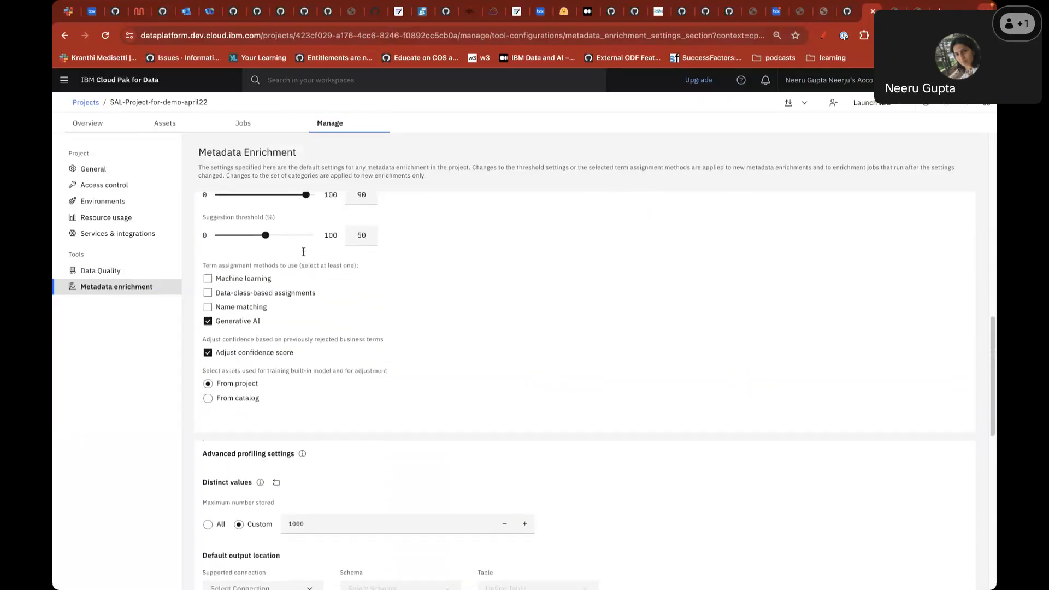
{"action": "scroll", "coordinate": [395, 311], "scroll_direction": "down", "scroll_amount": 1}
{"action": "scroll", "coordinate": [396, 310], "scroll_direction": "down", "scroll_amount": 1}
{"action": "scroll", "coordinate": [387, 306], "scroll_direction": "up", "scroll_amount": 1}
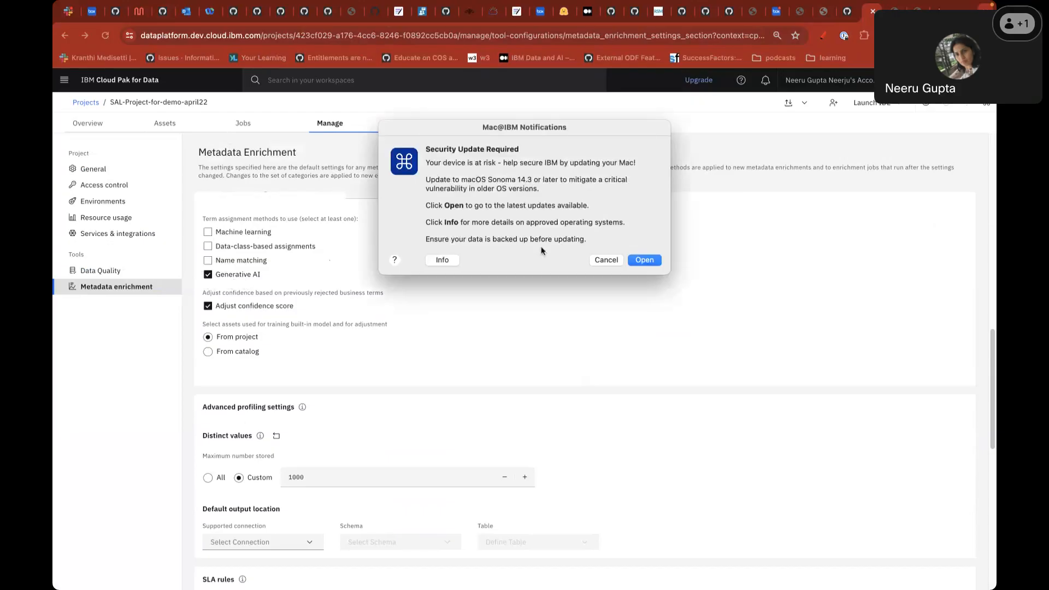
{"action": "left_click", "coordinate": [600, 261]}
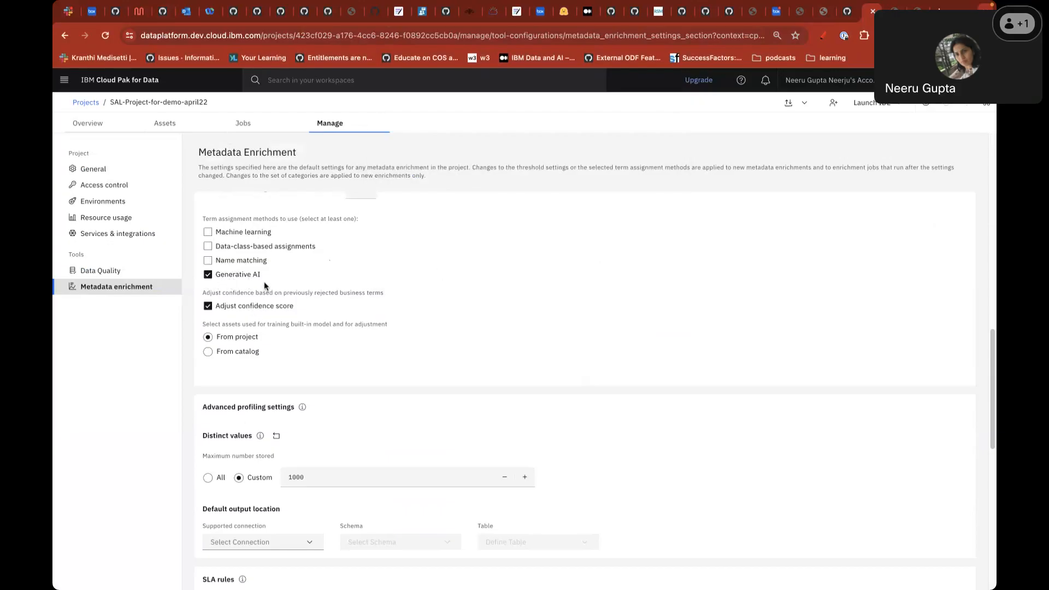
{"action": "left_click", "coordinate": [169, 128]}
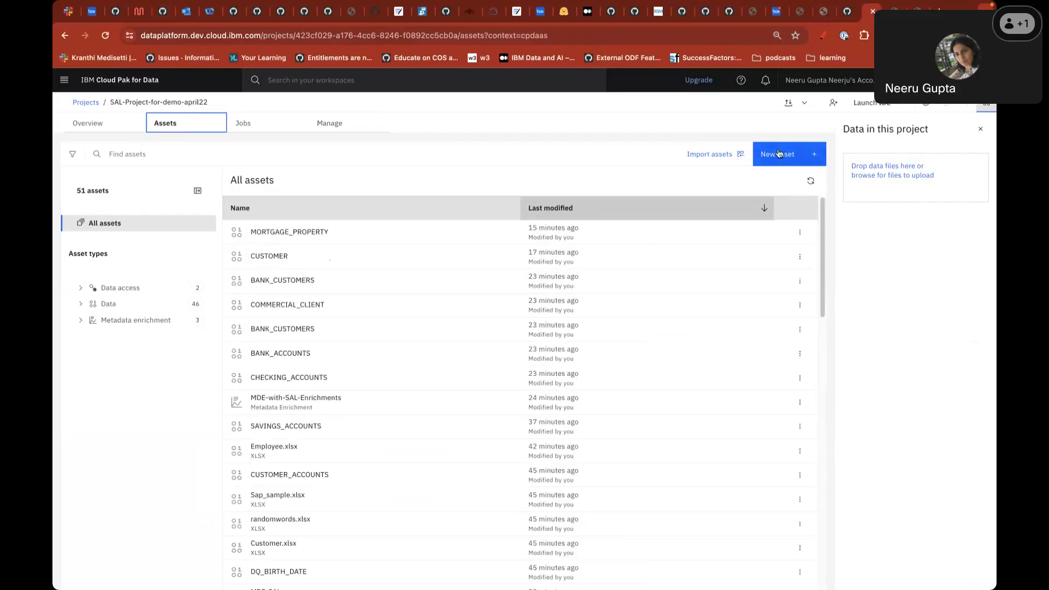
- Create a new metadata enrichment named MDE-For-SAL-Demo
{"action": "left_click", "coordinate": [776, 157]}
{"action": "left_click", "coordinate": [471, 447]}
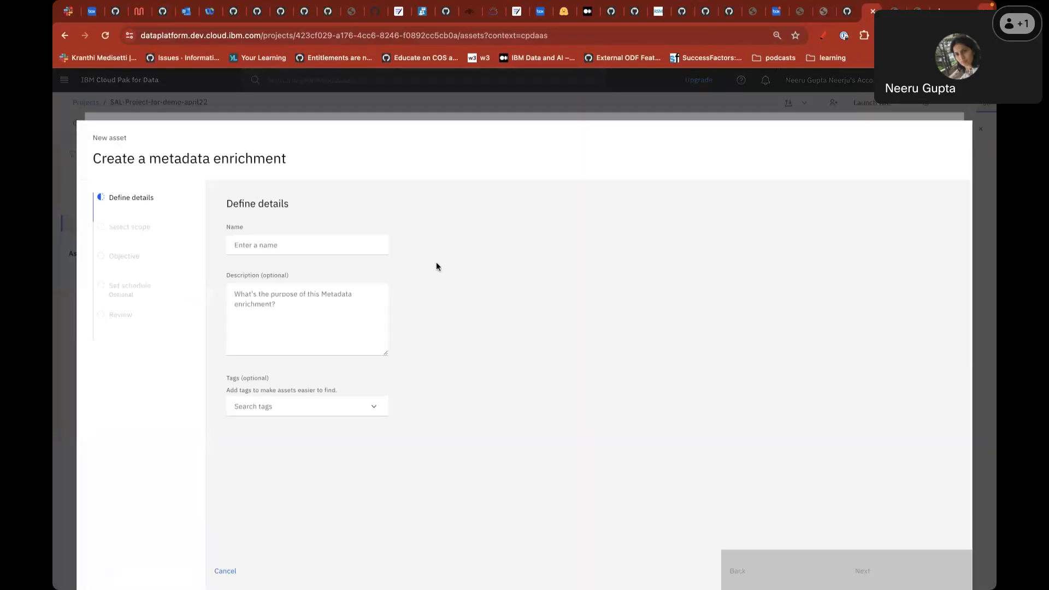
{"action": "left_click", "coordinate": [351, 245]}
{"action": "type", "text": "MDE-For-SAL-DEmo"}
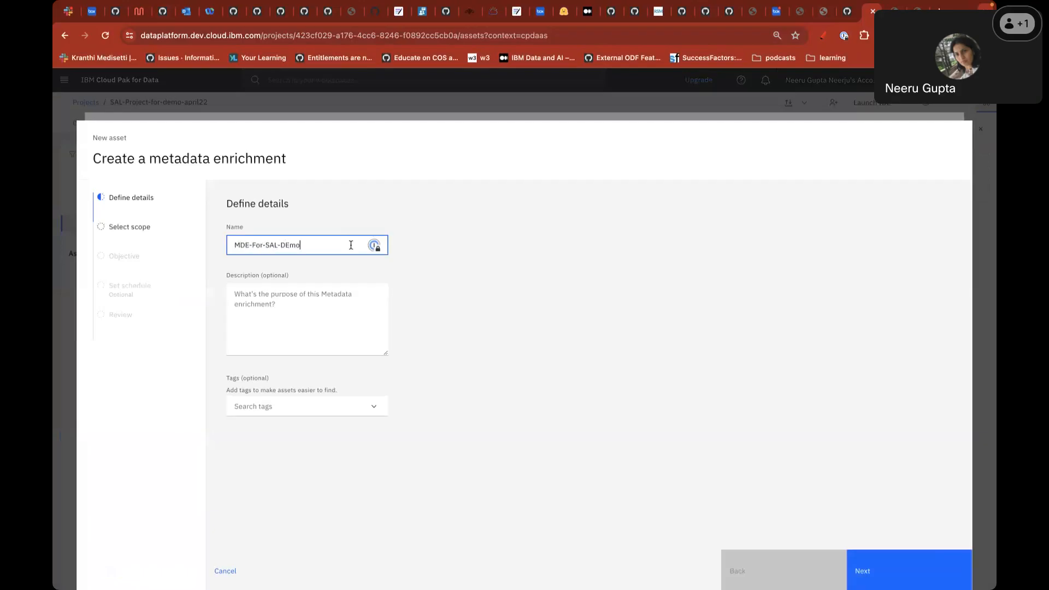
{"action": "key", "text": "BackSpace"}
{"action": "type", "text": "e"}
{"action": "left_click", "coordinate": [892, 569]}
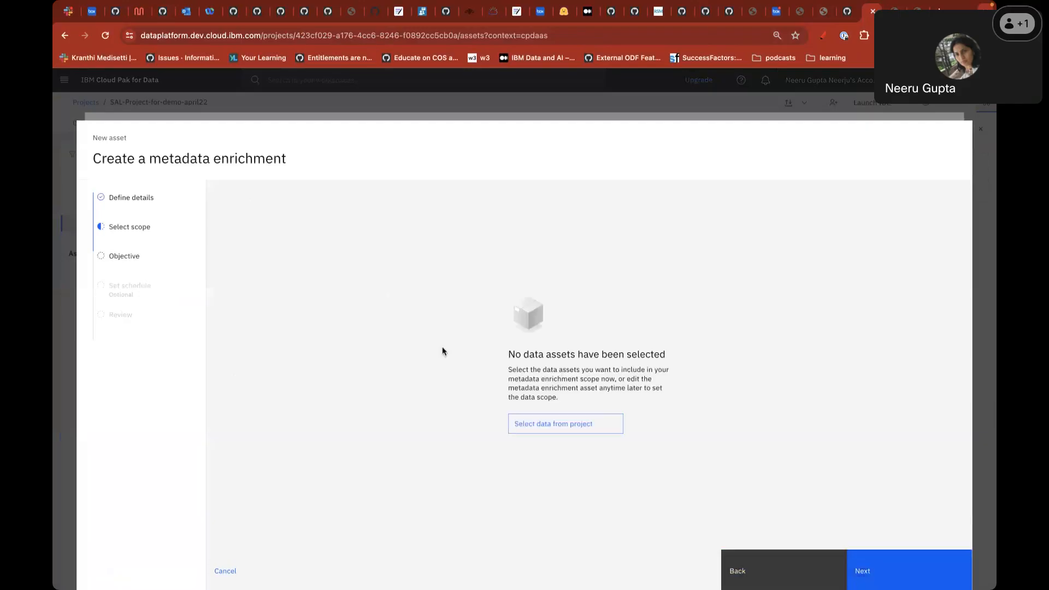
- Scope the enrichment to both ACCOUNT_HOLDERS tables and the CLAIMS data asset
{"action": "left_click", "coordinate": [589, 428]}
{"action": "left_click", "coordinate": [175, 285]}
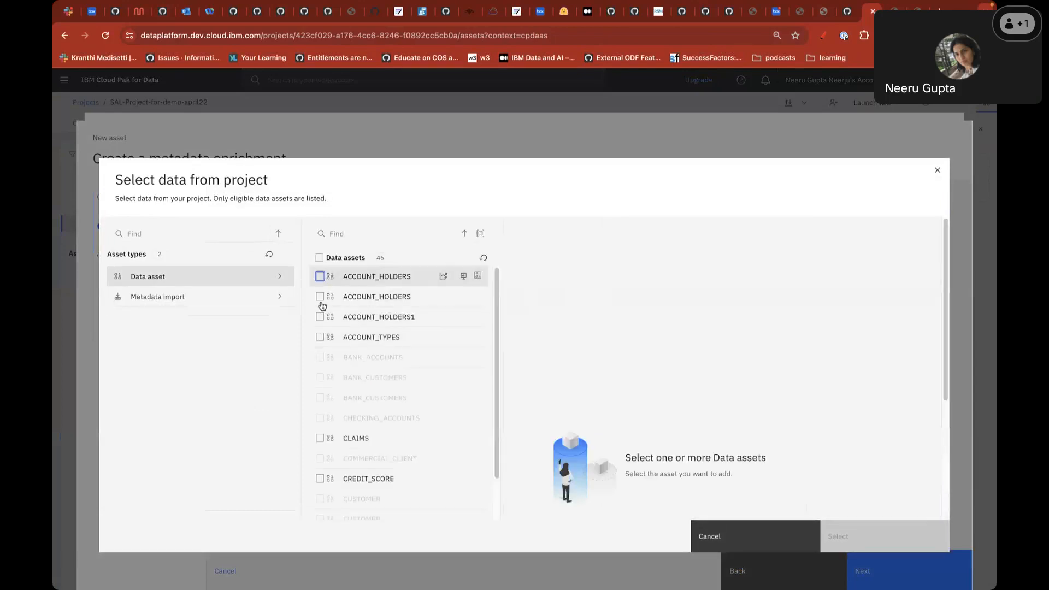
{"action": "left_click", "coordinate": [320, 297]}
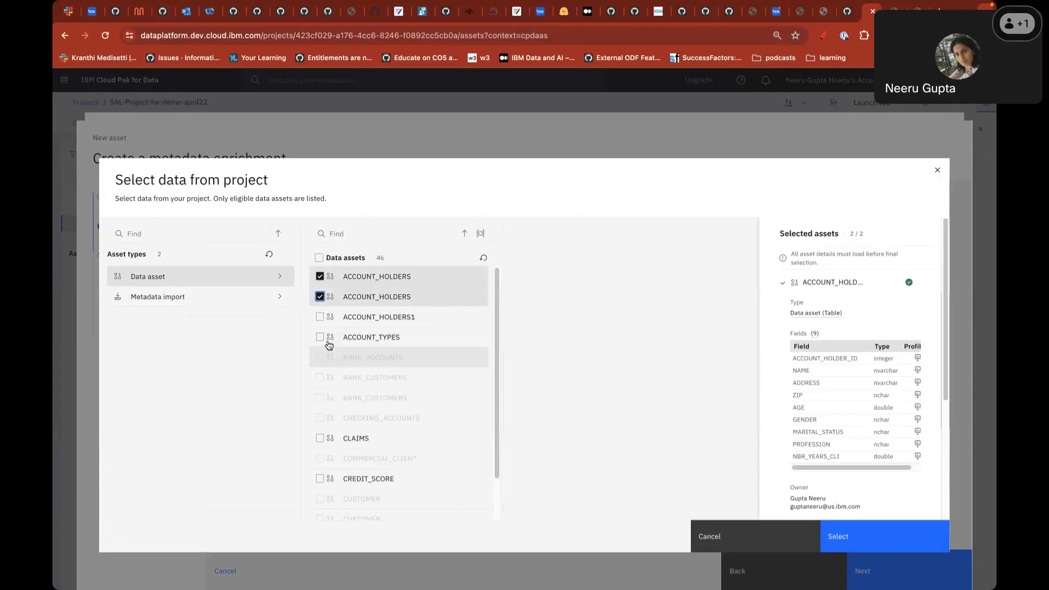
{"action": "left_click", "coordinate": [320, 438]}
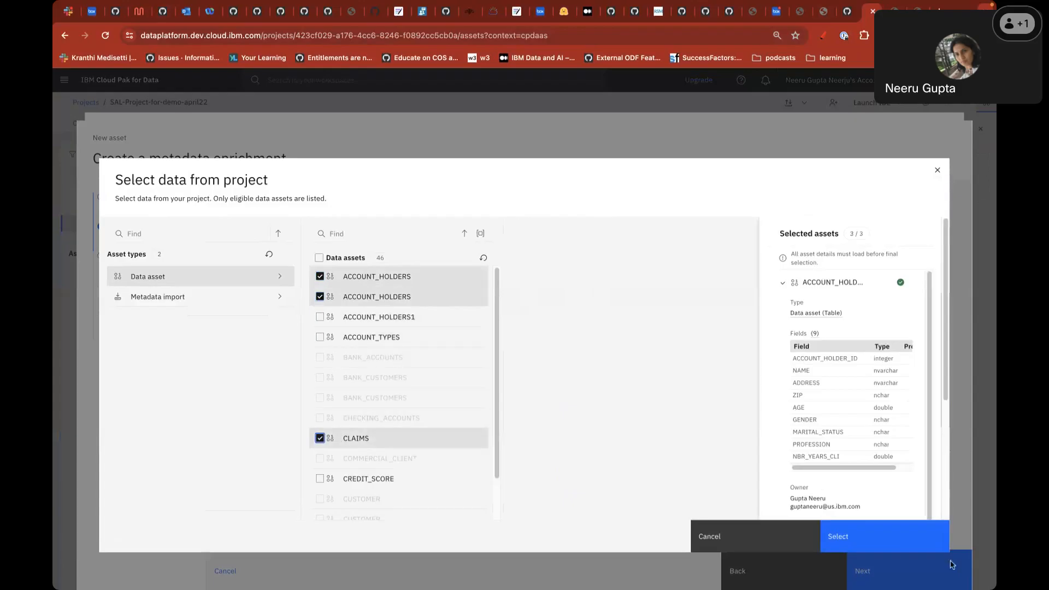
{"action": "left_click", "coordinate": [896, 535]}
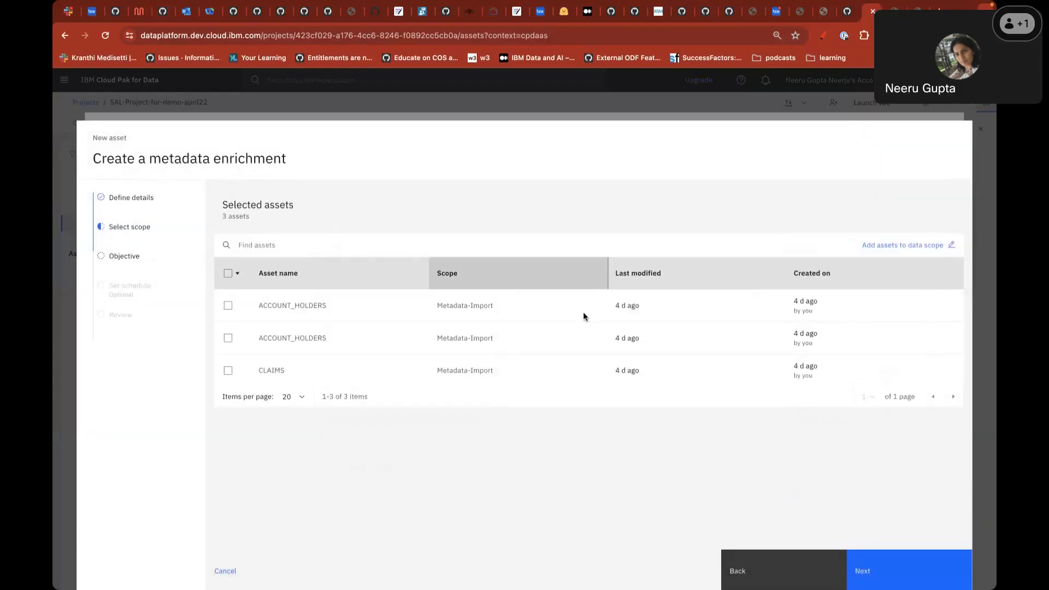
- Turn on the Expand metadata and Assign terms objectives
{"action": "left_click", "coordinate": [862, 571]}
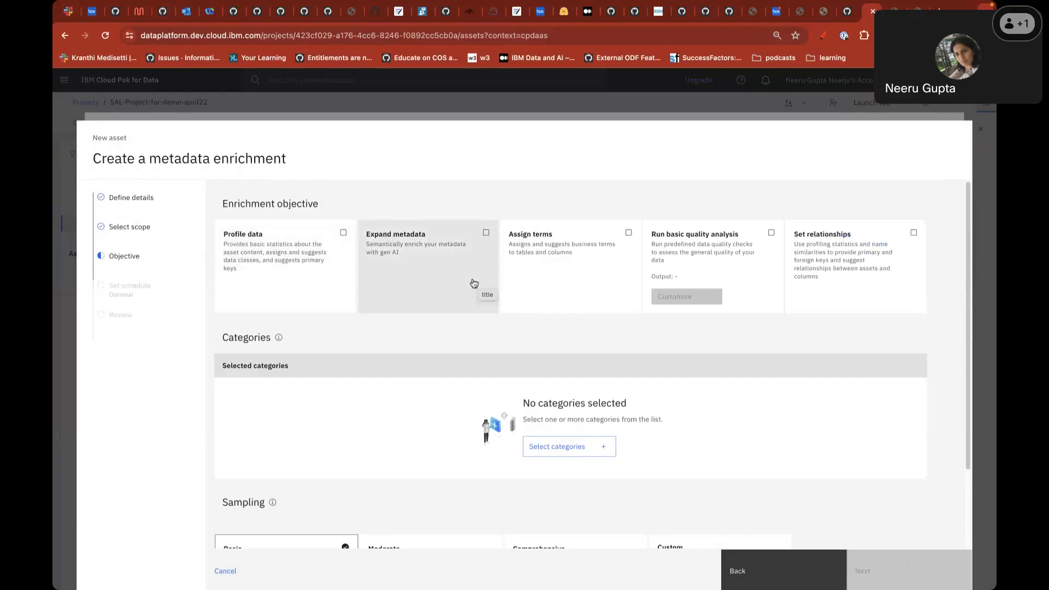
{"action": "left_click", "coordinate": [490, 236]}
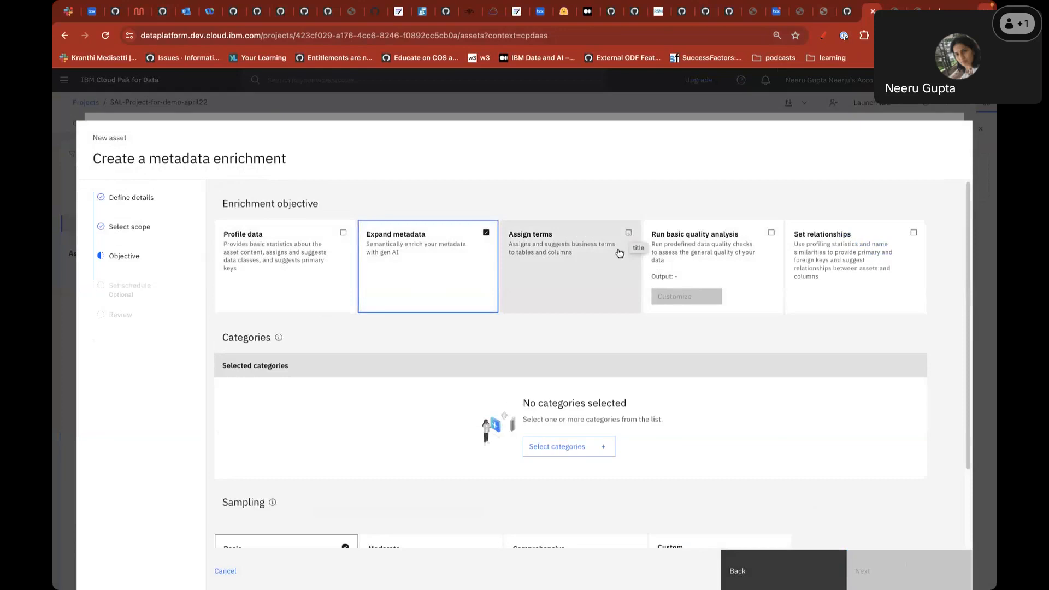
{"action": "left_click", "coordinate": [629, 233]}
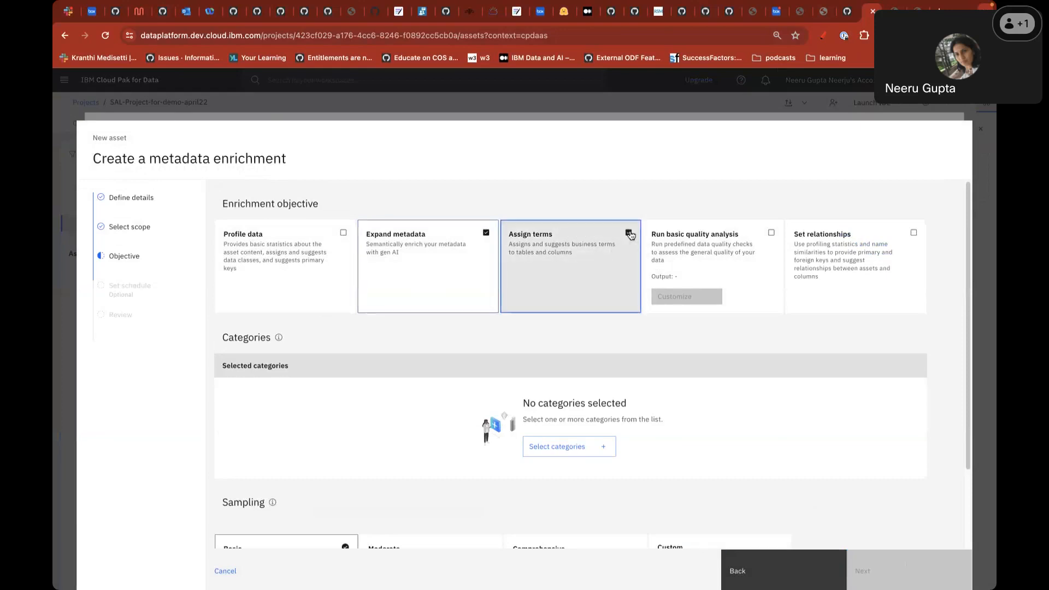
- Choose categories DemoIBMCategory, Finance, FuzzyCategory, IBM and SAL-category for the enrichment
{"action": "left_click", "coordinate": [559, 449]}
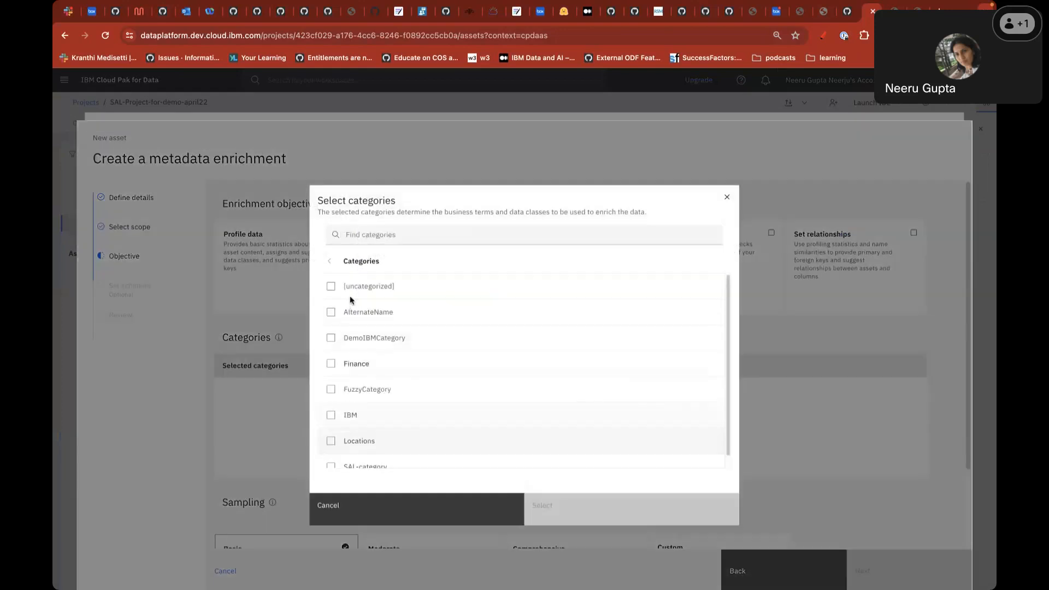
{"action": "left_click", "coordinate": [332, 339]}
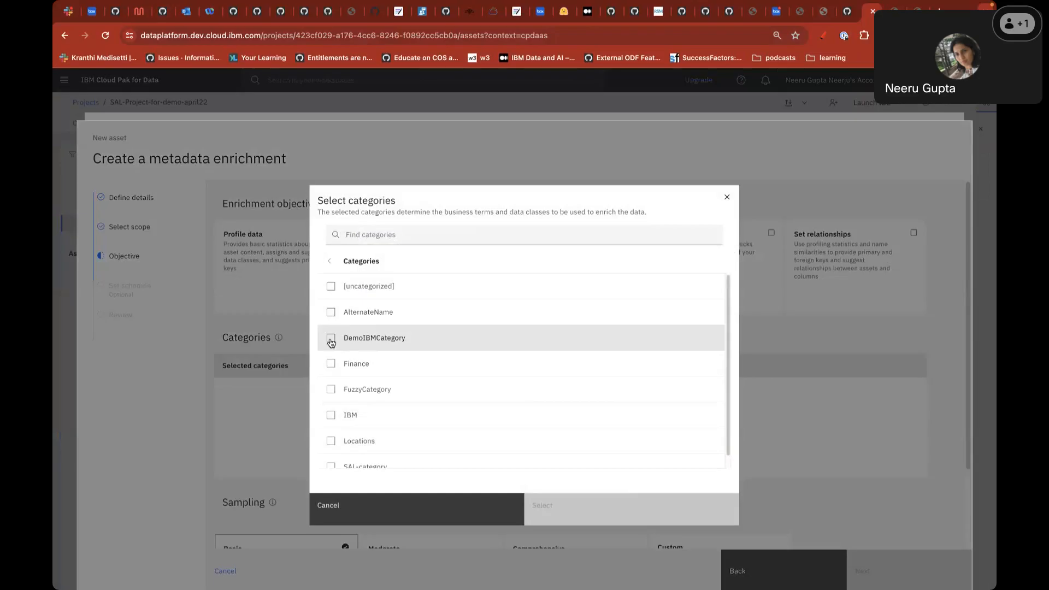
{"action": "left_click", "coordinate": [330, 370]}
{"action": "left_click", "coordinate": [331, 399]}
{"action": "left_click", "coordinate": [445, 417]}
{"action": "scroll", "coordinate": [447, 419], "scroll_direction": "down", "scroll_amount": 1}
{"action": "left_click", "coordinate": [348, 455]}
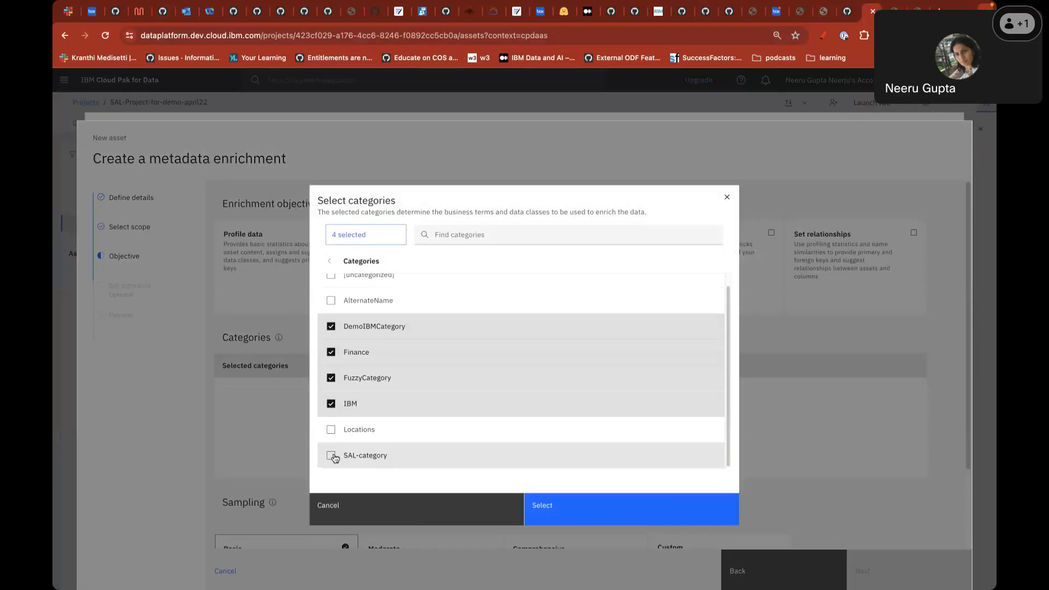
{"action": "left_click", "coordinate": [606, 502]}
- Skip past scheduling and review and create the MDE-For-SAL-Demo enrichment
{"action": "left_click", "coordinate": [896, 554]}
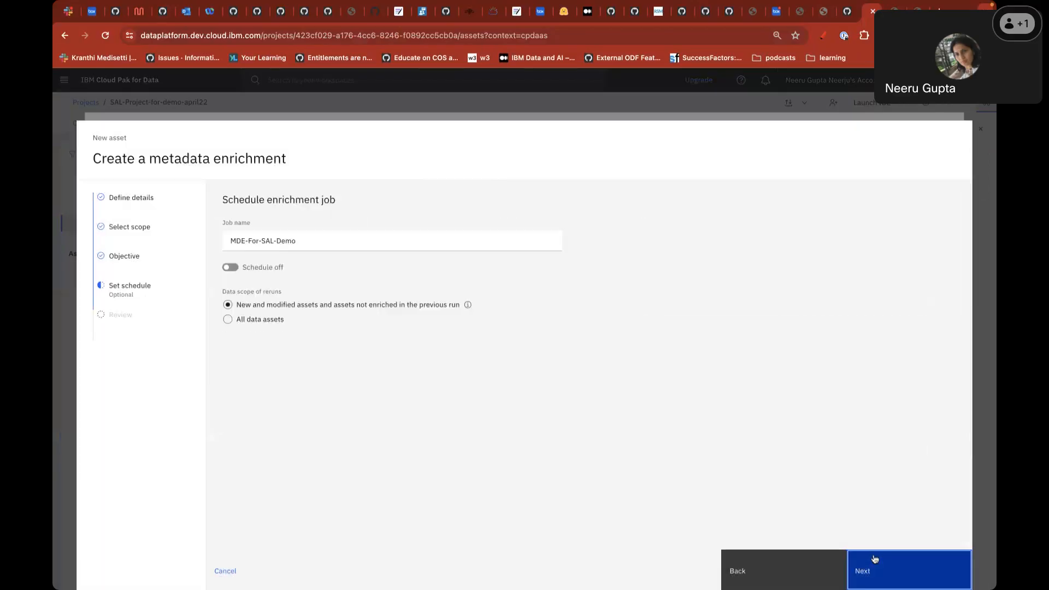
{"action": "left_click", "coordinate": [875, 558]}
{"action": "left_click", "coordinate": [879, 570]}
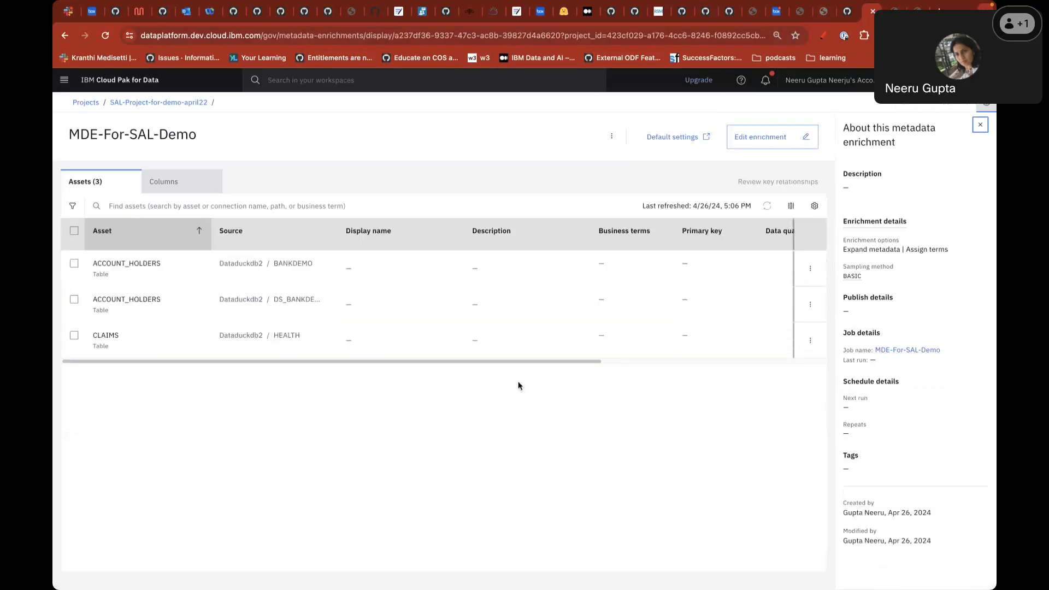
- Filter the project's assets down to its four metadata enrichments
{"action": "left_click", "coordinate": [155, 104]}
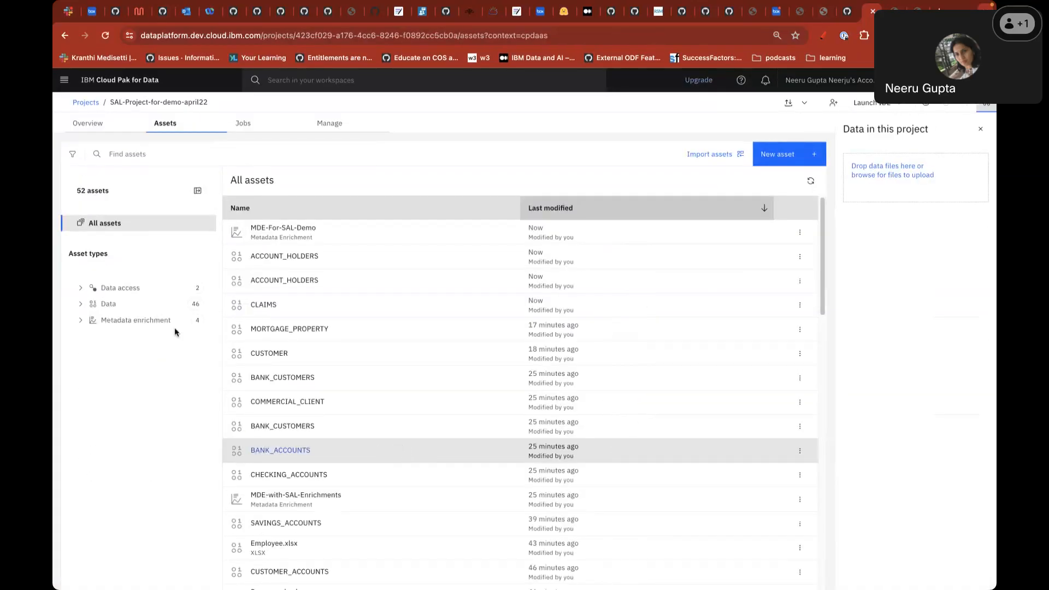
{"action": "left_click", "coordinate": [143, 321]}
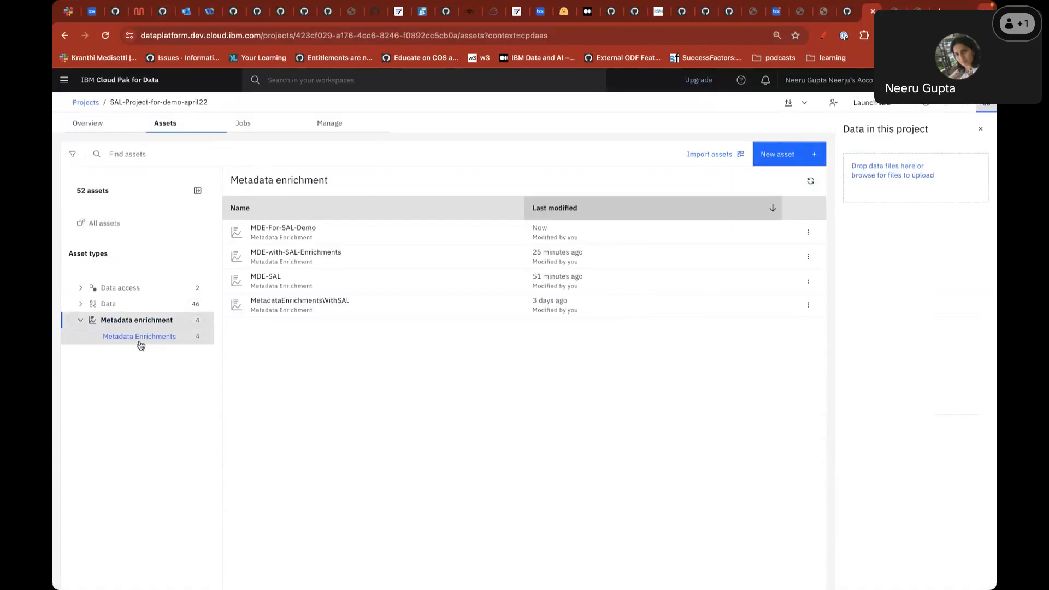
{"action": "left_click", "coordinate": [140, 337]}
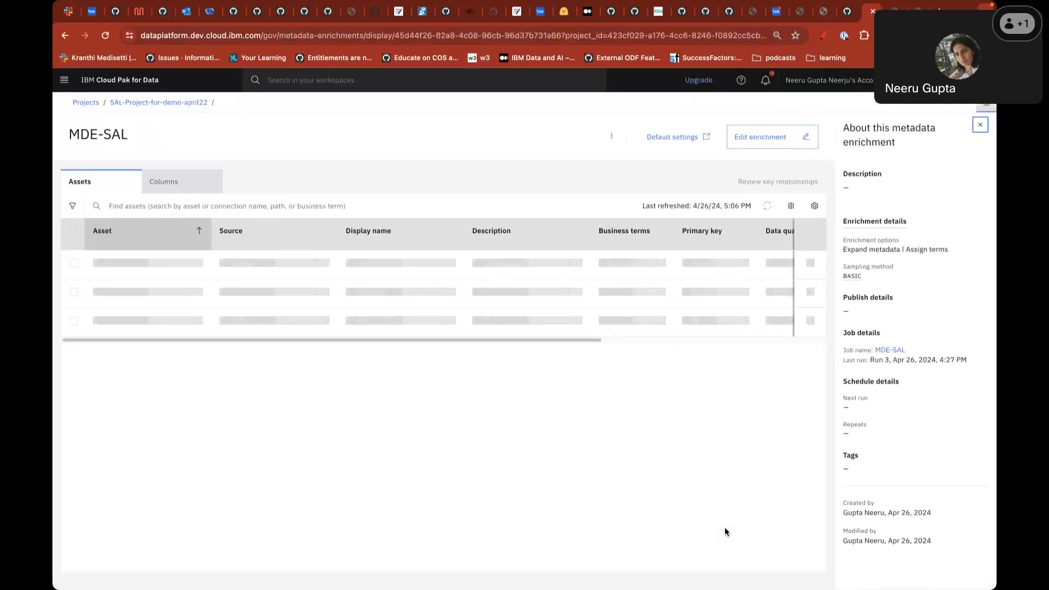
- Inspect the randomwords.xlsx asset's enriched columns, then go back to the asset list
{"action": "scroll", "coordinate": [262, 459], "scroll_direction": "down", "scroll_amount": 2}
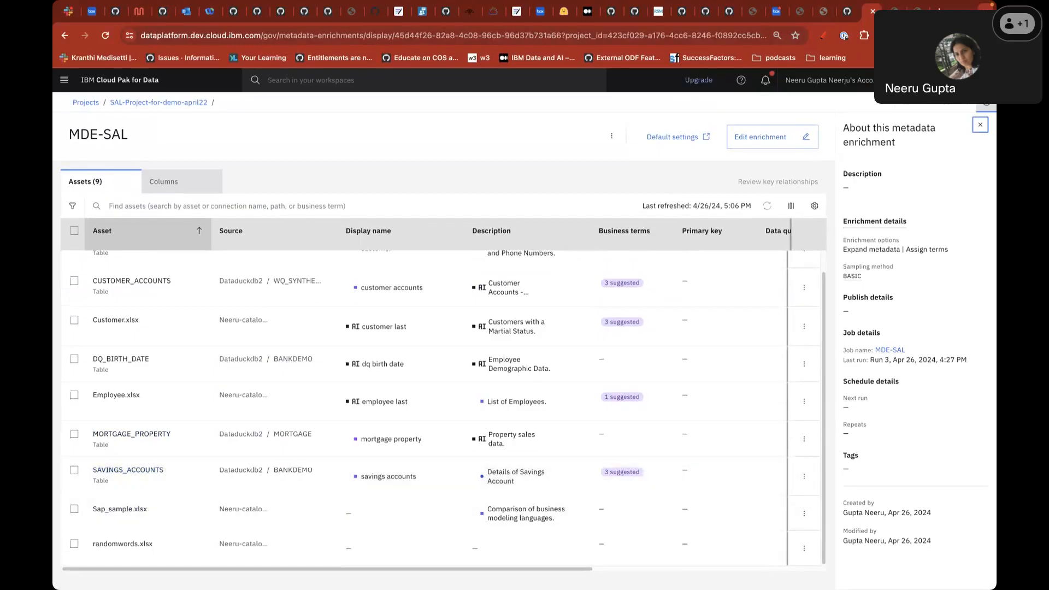
{"action": "left_click", "coordinate": [125, 545]}
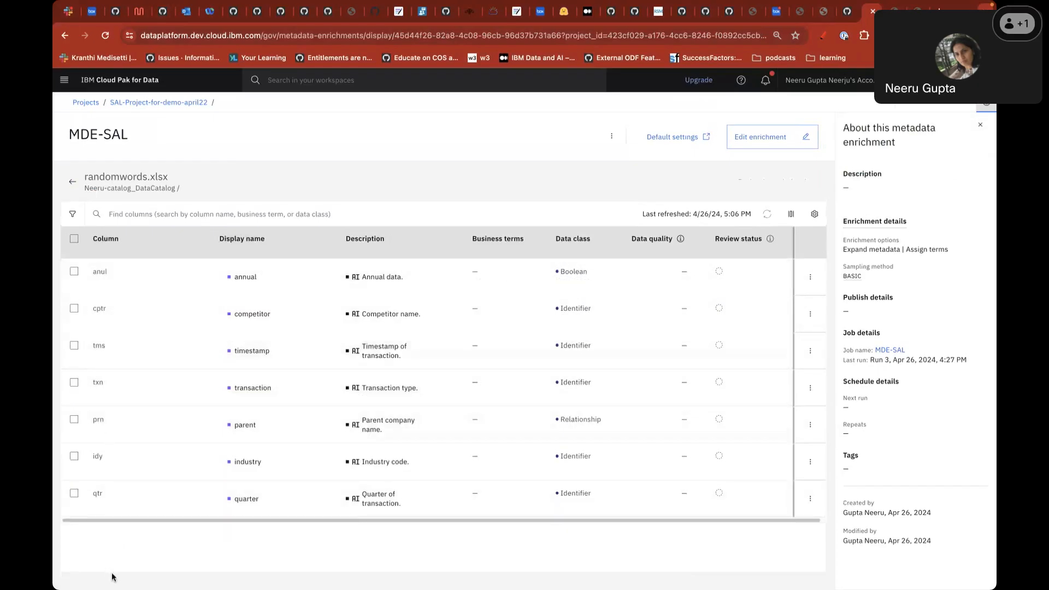
{"action": "left_click", "coordinate": [74, 183]}
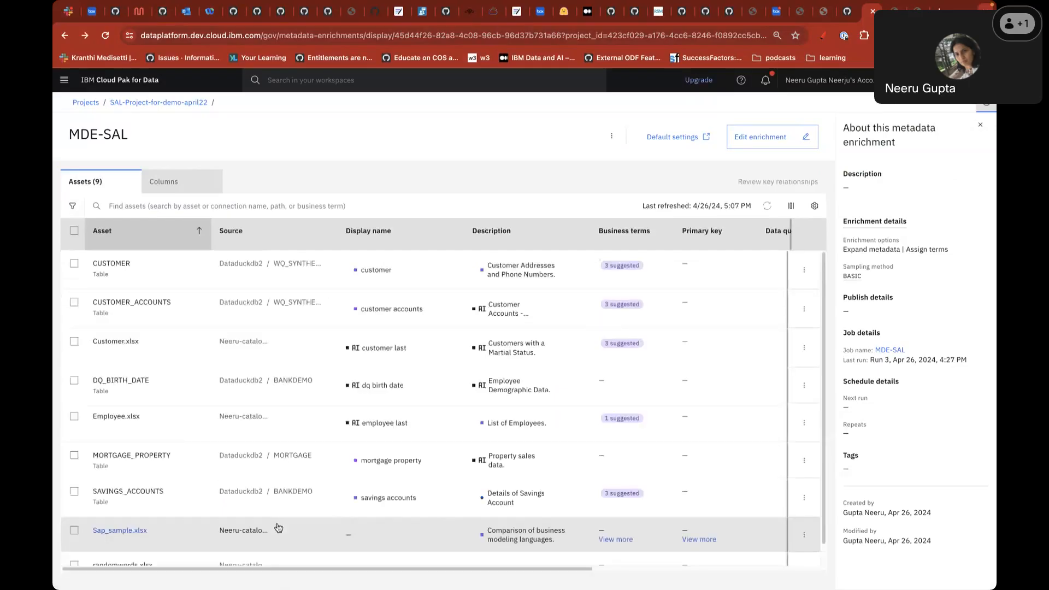
- Review Sap_sample.xlsx's AI-generated column names with a wider Display name column
{"action": "scroll", "coordinate": [181, 522], "scroll_direction": "down", "scroll_amount": 1}
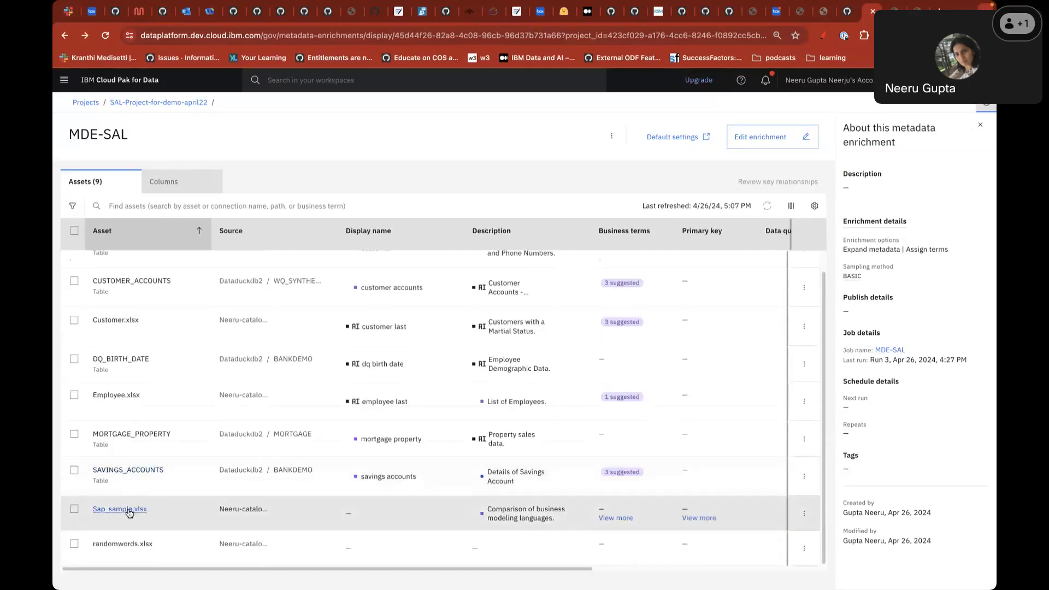
{"action": "left_click", "coordinate": [129, 511]}
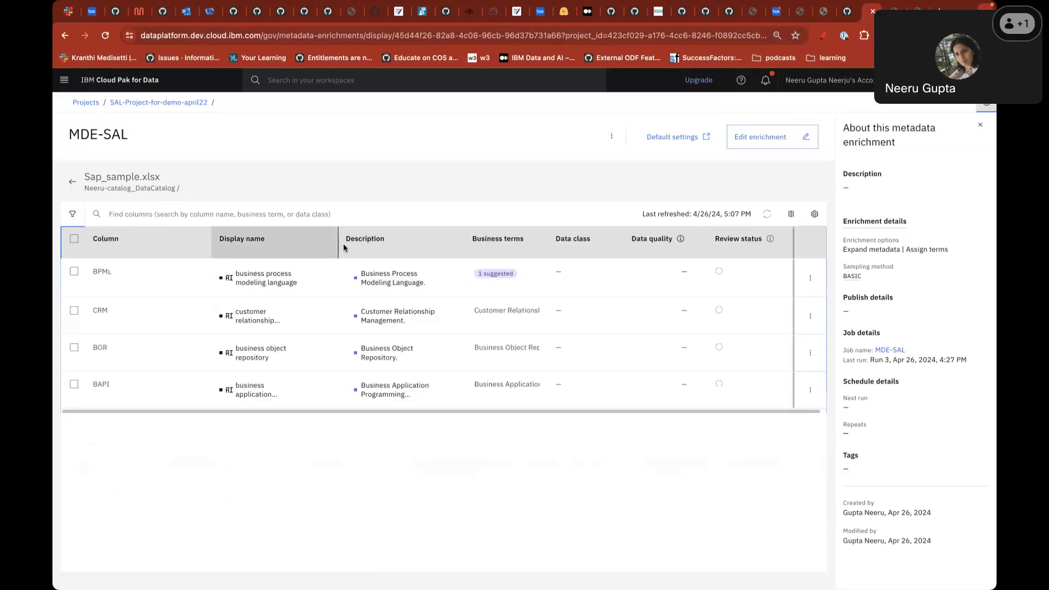
{"action": "left_click_drag", "start_coordinate": [343, 246], "coordinate": [427, 247]}
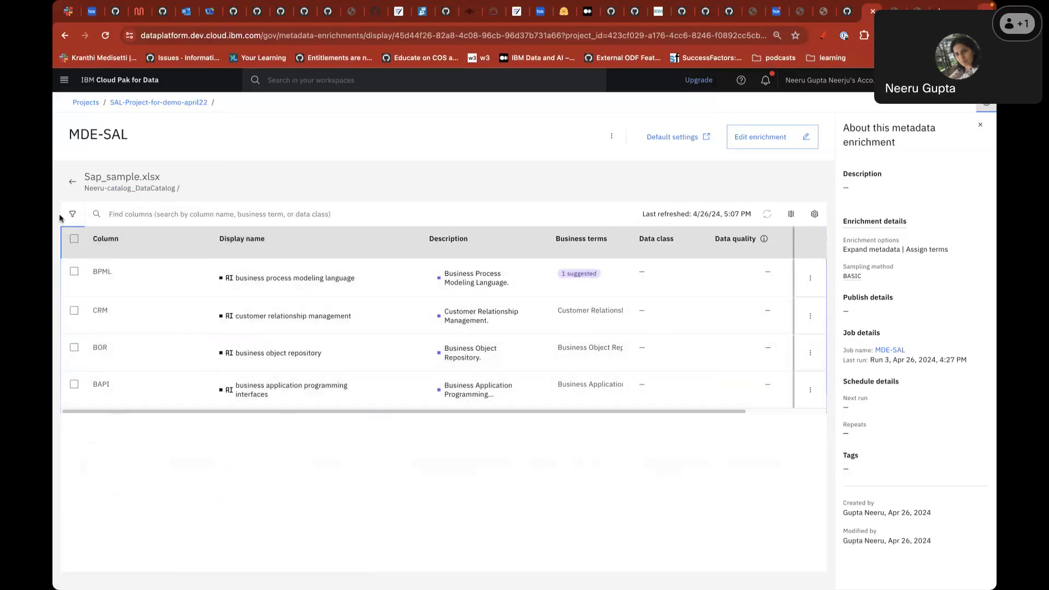
{"action": "left_click", "coordinate": [72, 181]}
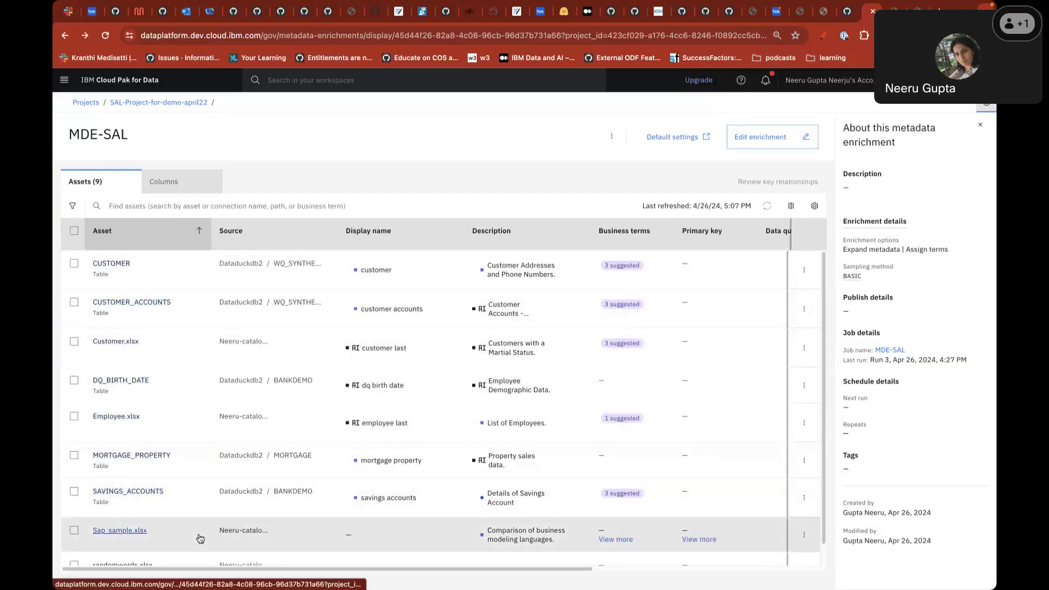
- Widen the Description column in the enriched assets list
{"action": "left_click", "coordinate": [187, 189]}
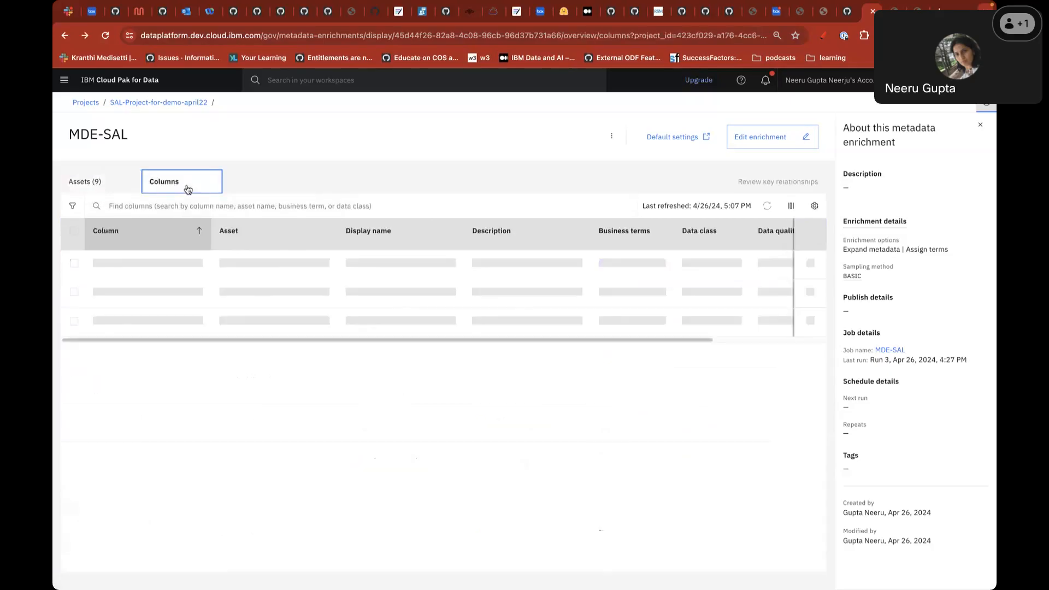
{"action": "left_click", "coordinate": [77, 188]}
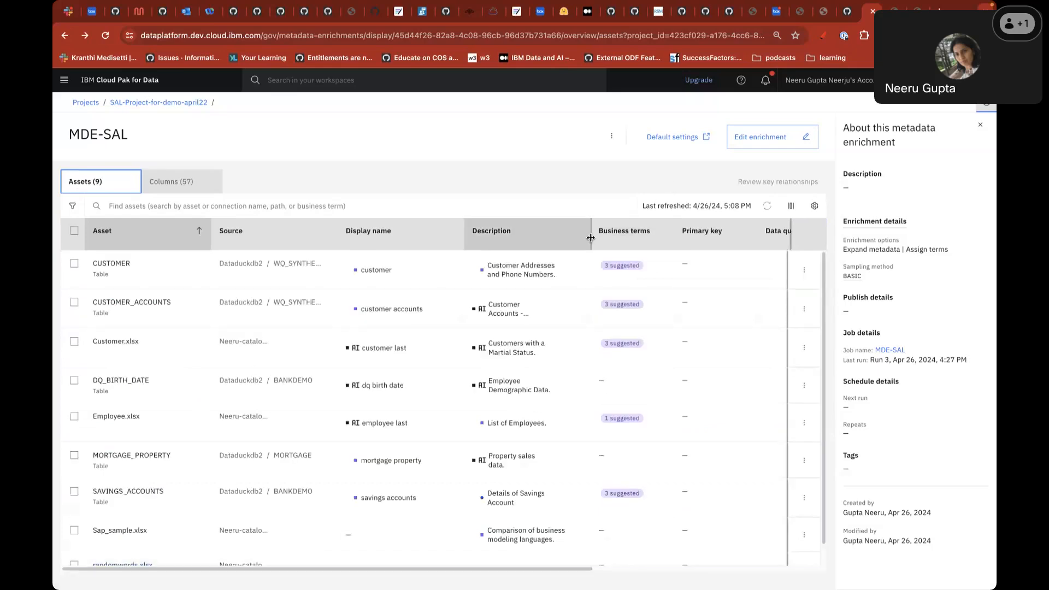
{"action": "left_click_drag", "start_coordinate": [590, 238], "coordinate": [655, 240]}
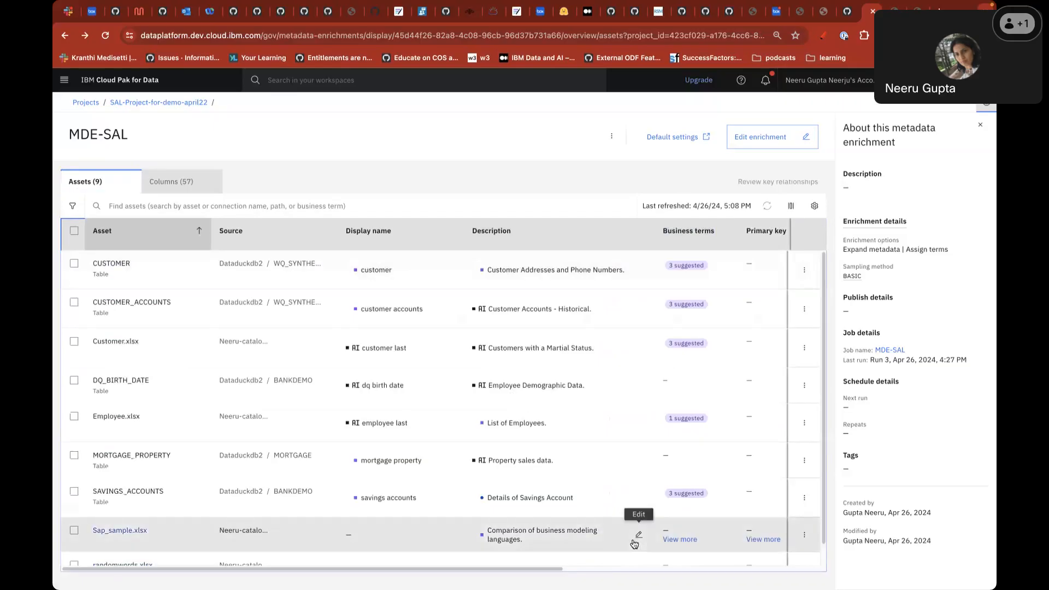
{"action": "scroll", "coordinate": [634, 543], "scroll_direction": "down", "scroll_amount": 1}
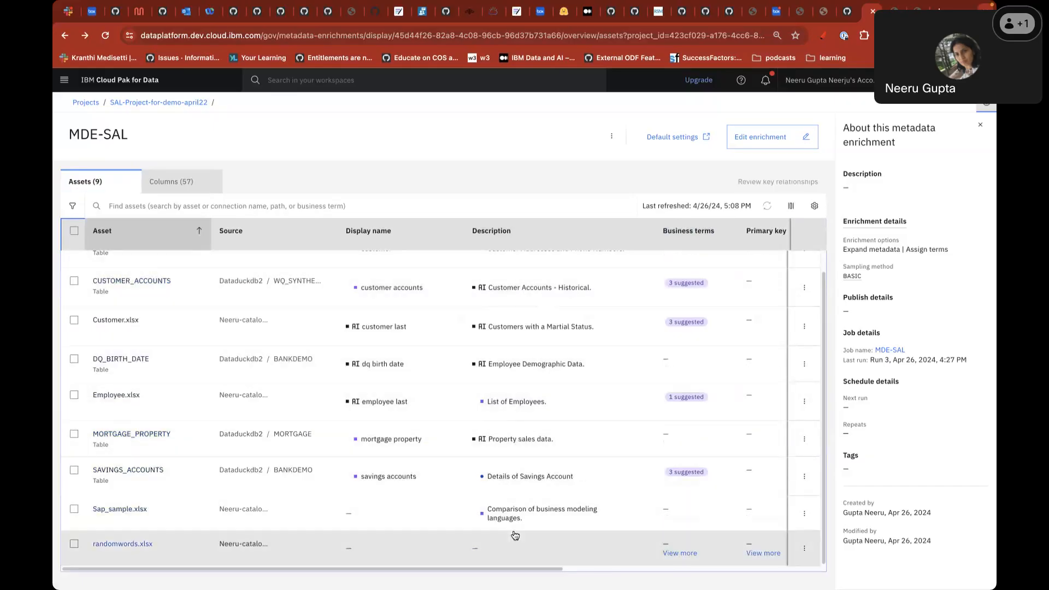
- List all 57 enriched columns with a wider Description column and scroll through them
{"action": "left_click", "coordinate": [171, 179]}
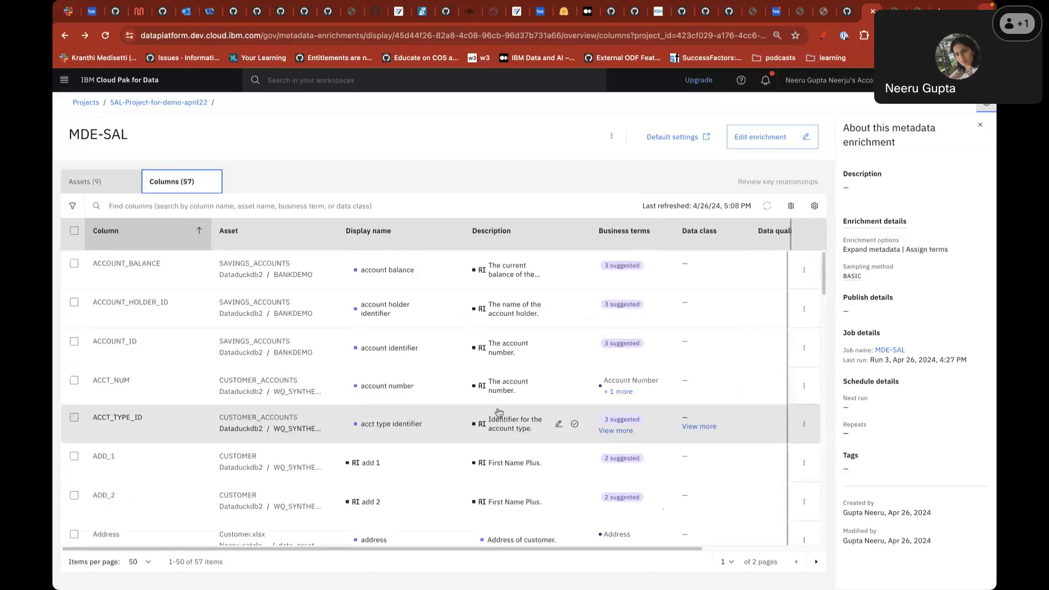
{"action": "left_click_drag", "start_coordinate": [590, 234], "coordinate": [631, 247]}
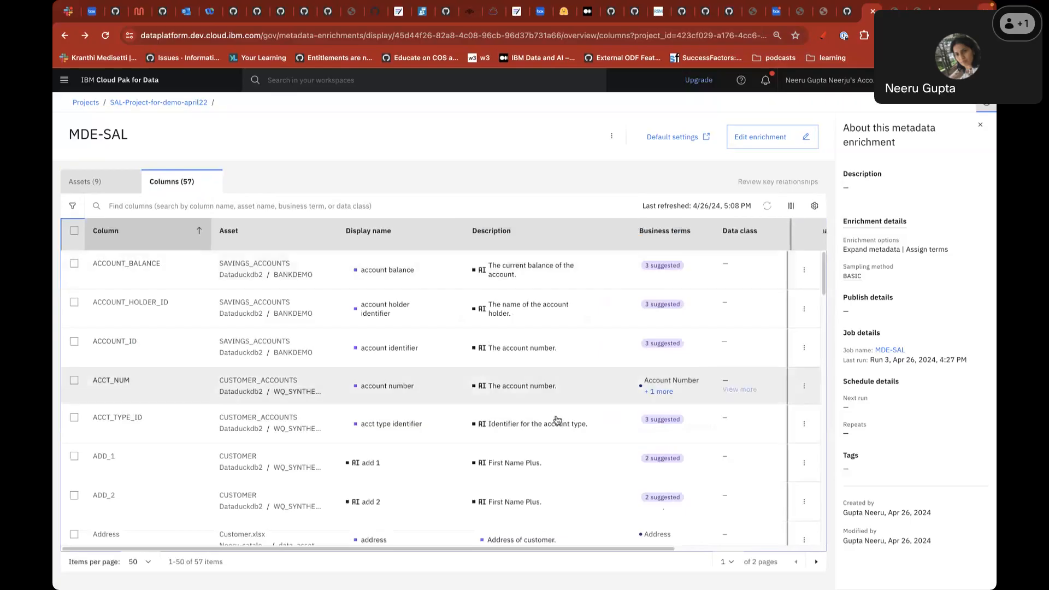
{"action": "scroll", "coordinate": [568, 516], "scroll_direction": "down", "scroll_amount": 2}
{"action": "scroll", "coordinate": [564, 526], "scroll_direction": "down", "scroll_amount": 10}
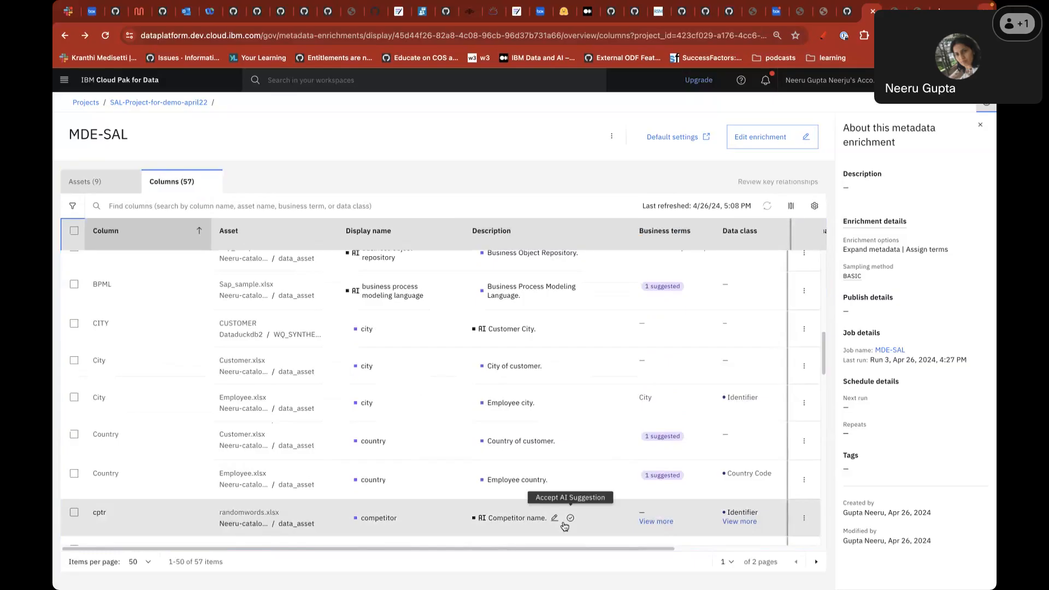
{"action": "scroll", "coordinate": [569, 448], "scroll_direction": "down", "scroll_amount": 6}
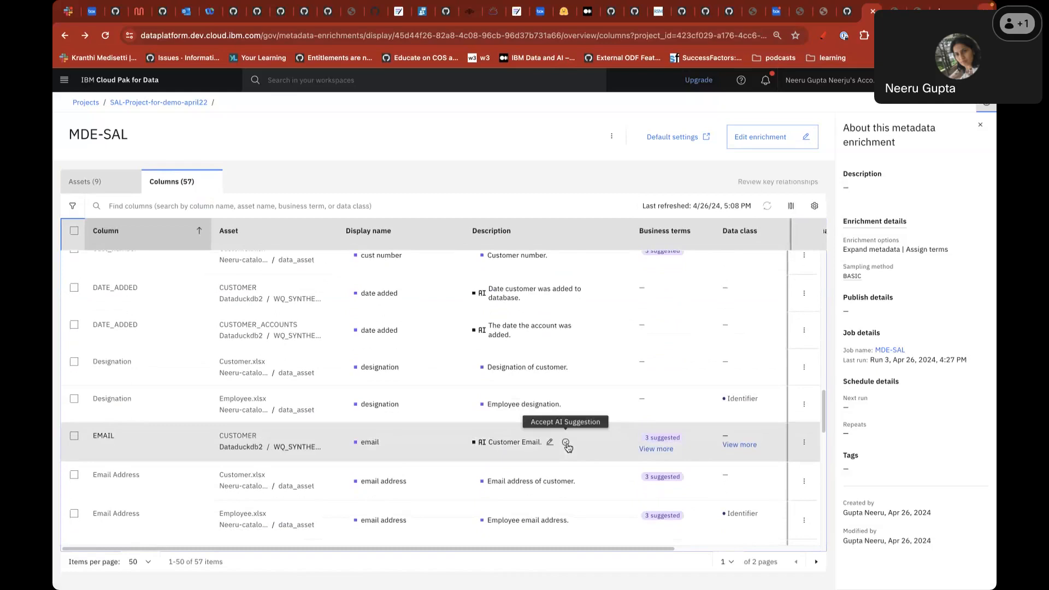
{"action": "scroll", "coordinate": [344, 470], "scroll_direction": "down", "scroll_amount": 3}
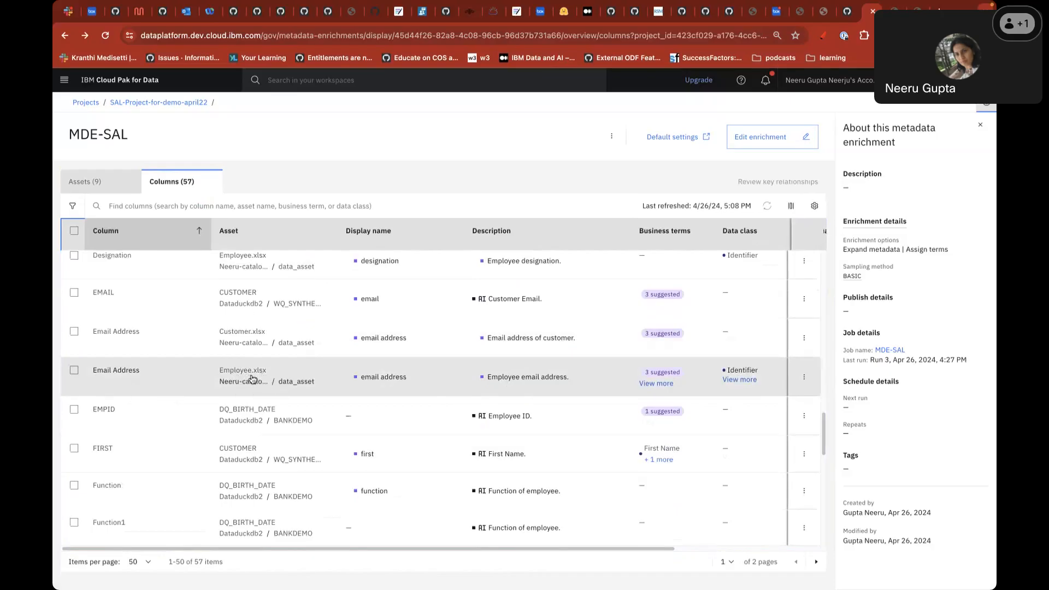
{"action": "scroll", "coordinate": [284, 485], "scroll_direction": "down", "scroll_amount": 3}
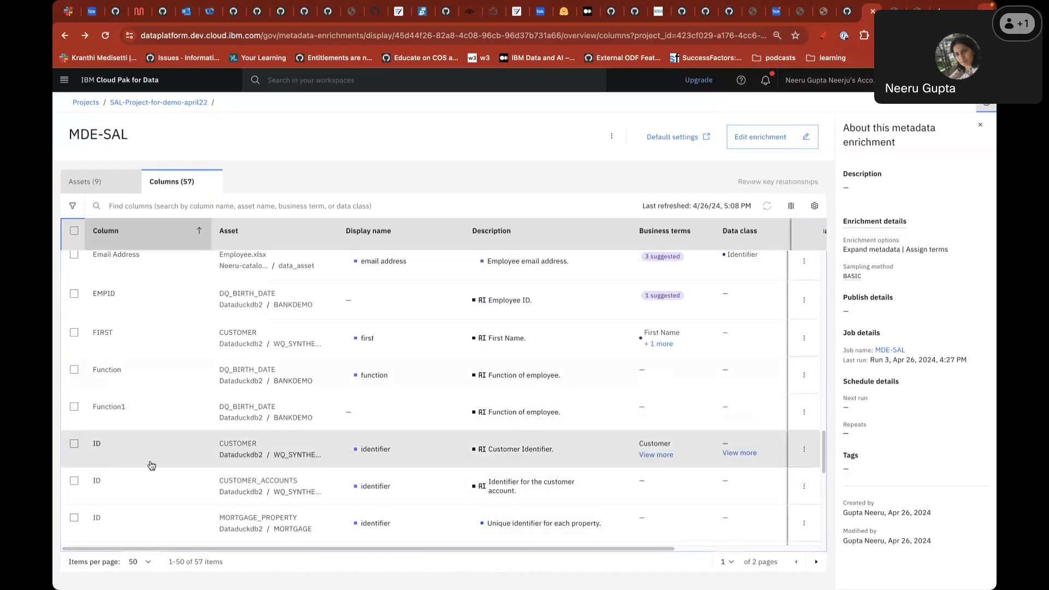
{"action": "scroll", "coordinate": [152, 466], "scroll_direction": "down", "scroll_amount": 2}
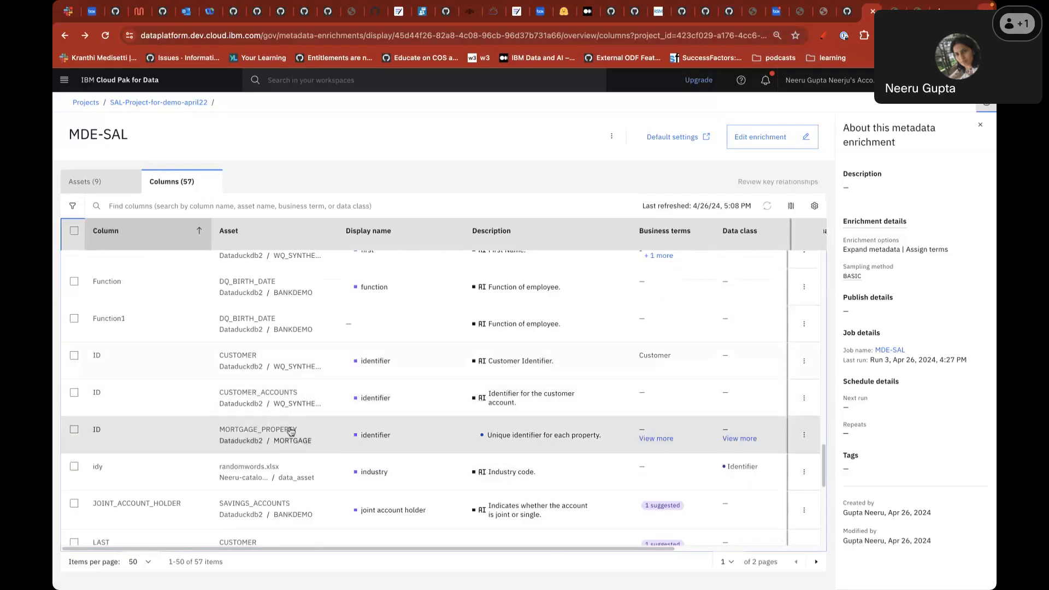
{"action": "scroll", "coordinate": [458, 475], "scroll_direction": "down", "scroll_amount": 1}
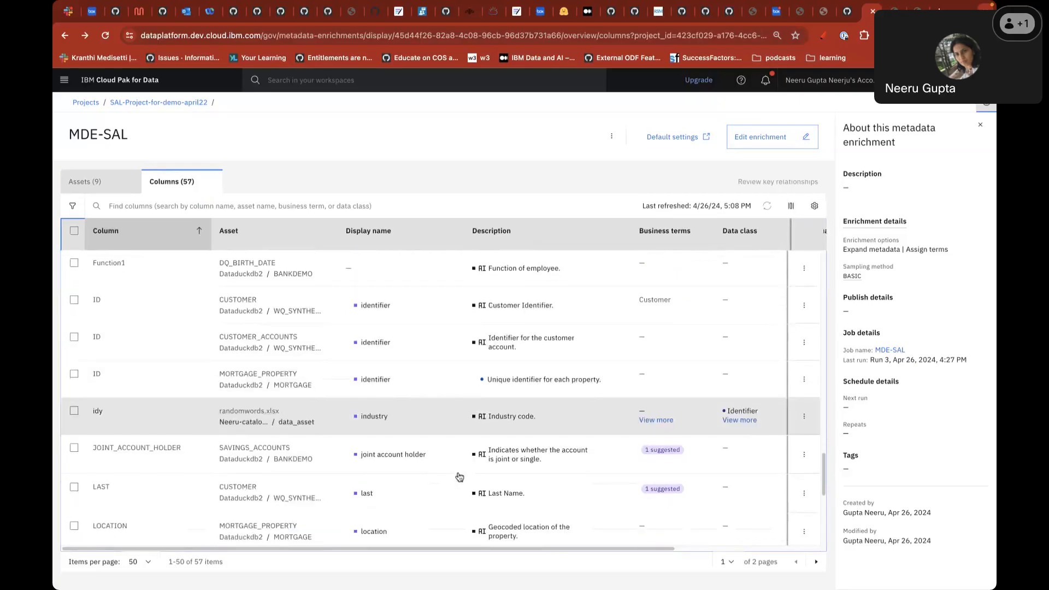
{"action": "scroll", "coordinate": [528, 537], "scroll_direction": "down", "scroll_amount": 1}
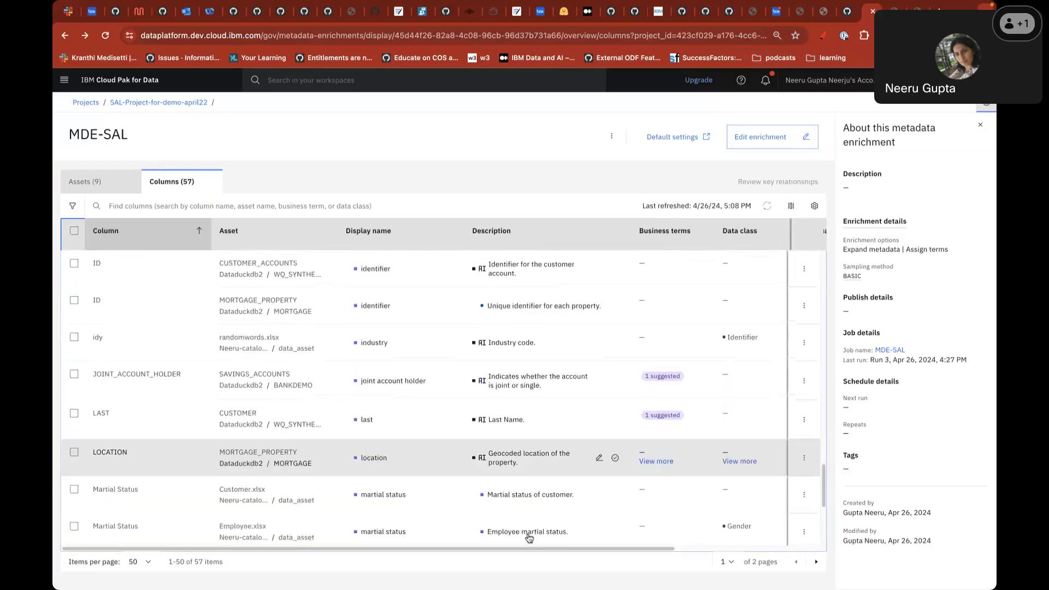
{"action": "scroll", "coordinate": [528, 535], "scroll_direction": "down", "scroll_amount": 1}
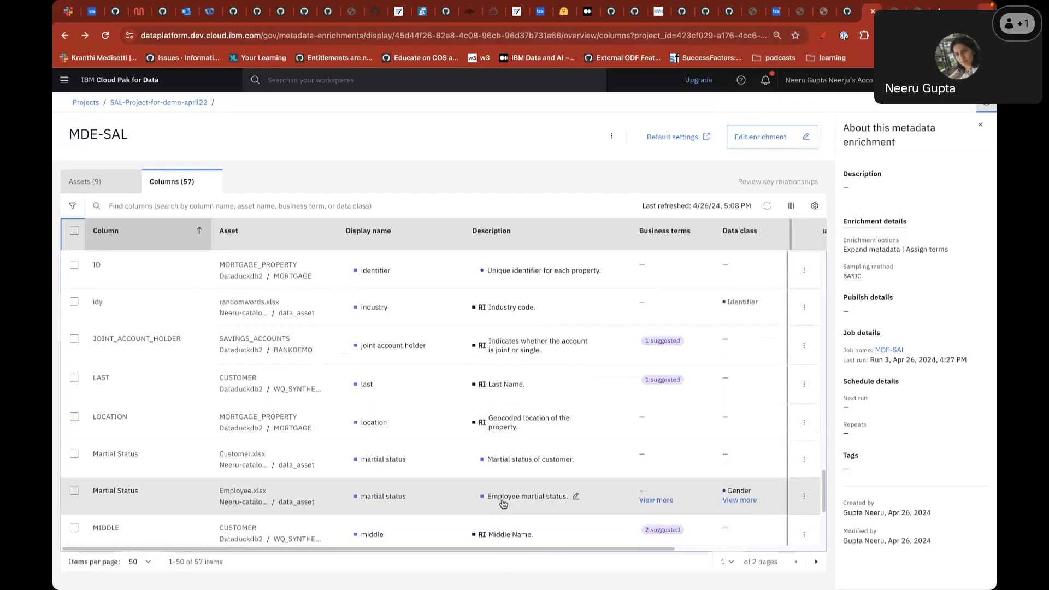
{"action": "scroll", "coordinate": [545, 501], "scroll_direction": "down", "scroll_amount": 3}
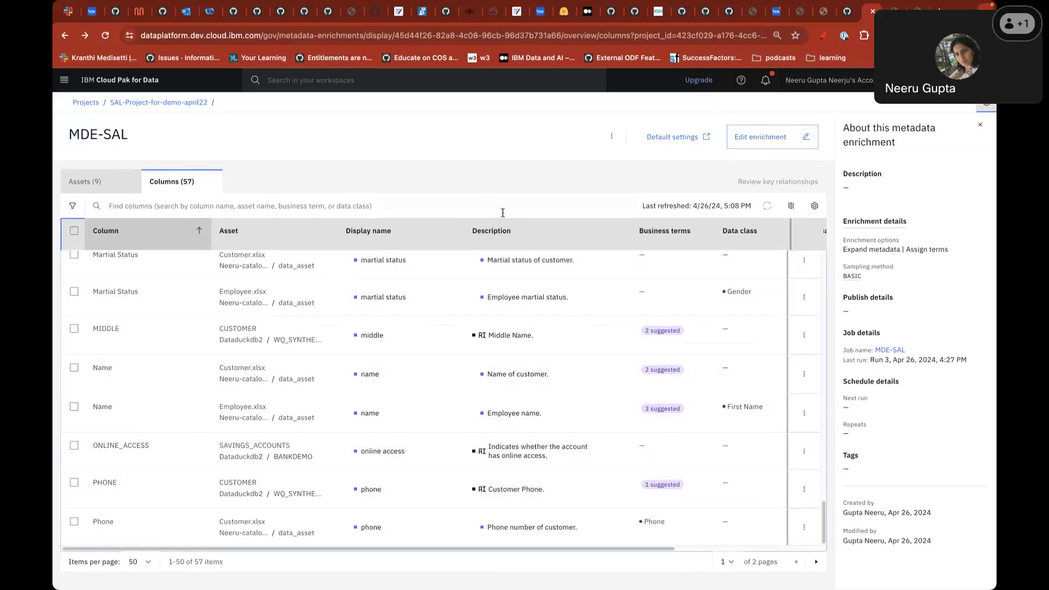
{"action": "scroll", "coordinate": [516, 426], "scroll_direction": "up", "scroll_amount": 15}
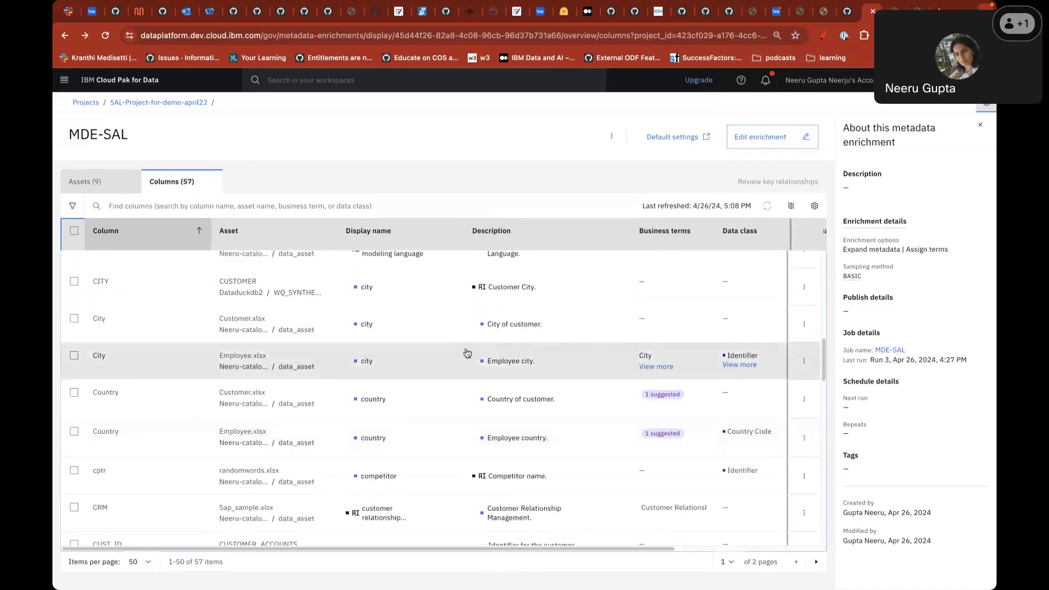
{"action": "scroll", "coordinate": [399, 273], "scroll_direction": "up", "scroll_amount": 5}
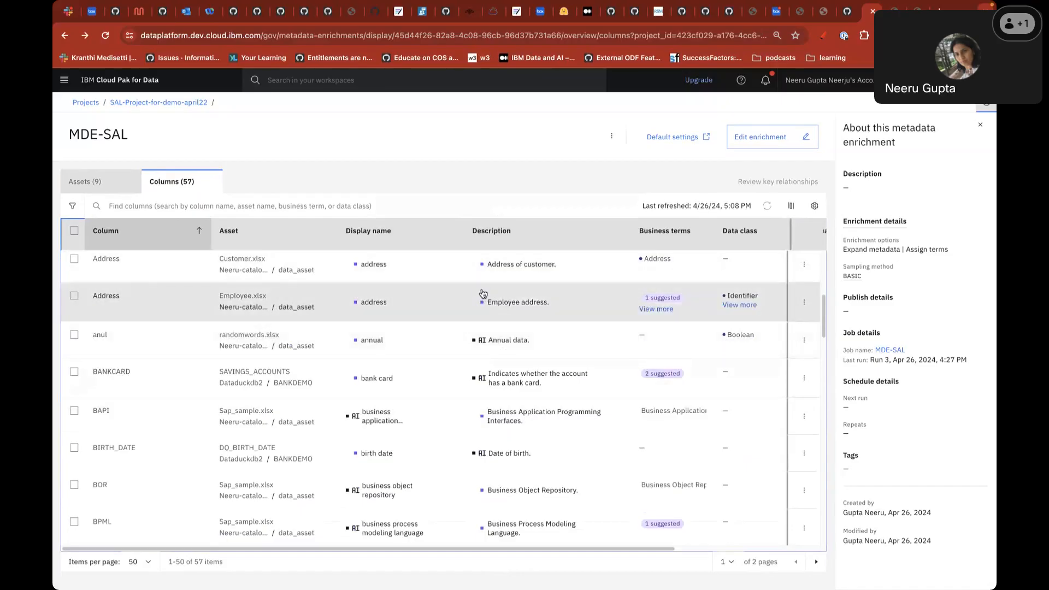
{"action": "scroll", "coordinate": [452, 459], "scroll_direction": "down", "scroll_amount": 2}
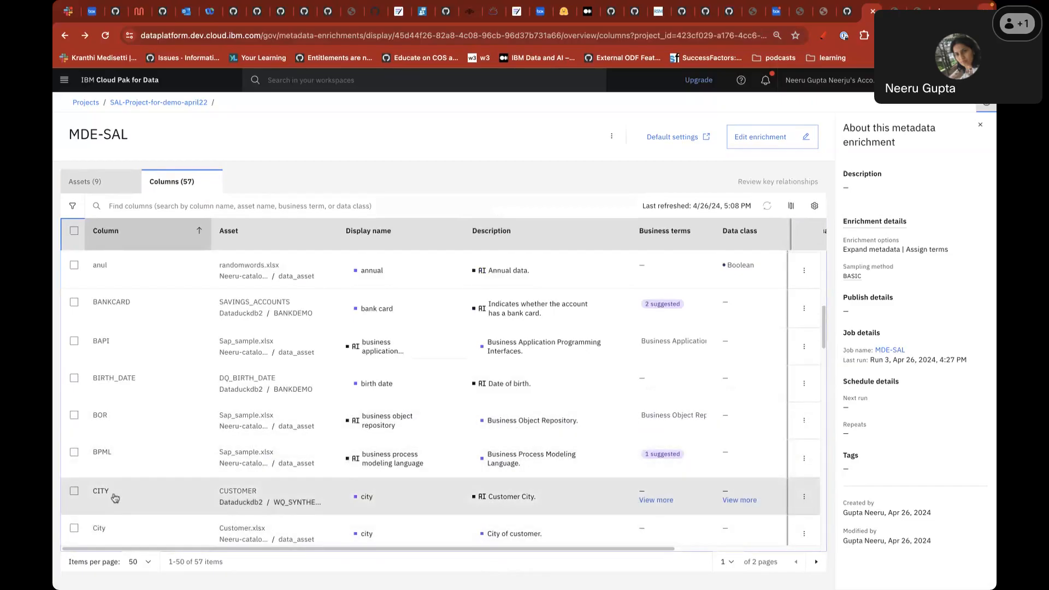
{"action": "scroll", "coordinate": [579, 516], "scroll_direction": "down", "scroll_amount": 1}
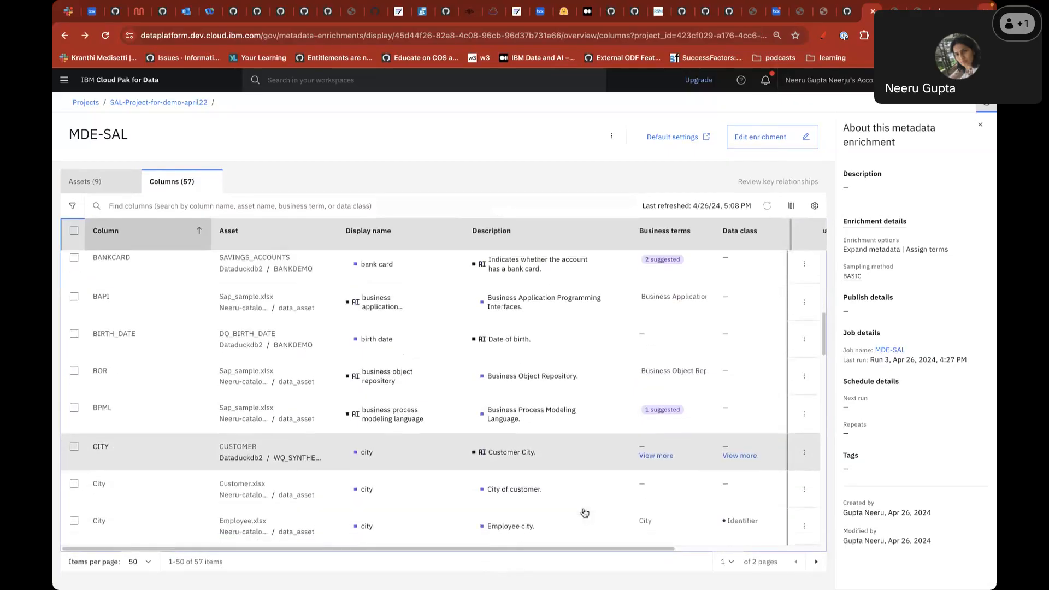
{"action": "scroll", "coordinate": [584, 513], "scroll_direction": "down", "scroll_amount": 4}
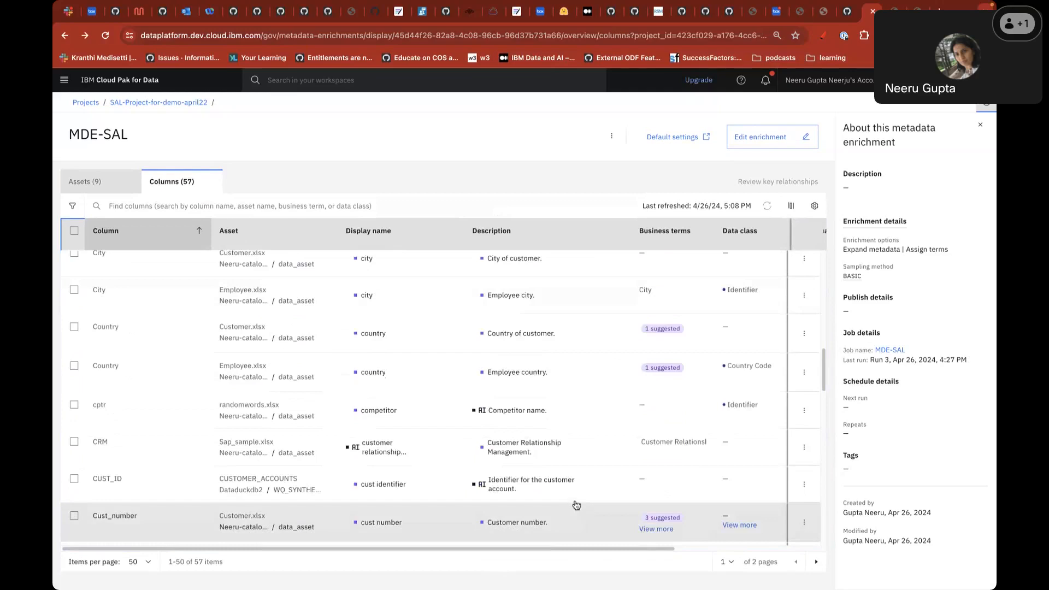
{"action": "scroll", "coordinate": [534, 456], "scroll_direction": "down", "scroll_amount": 4}
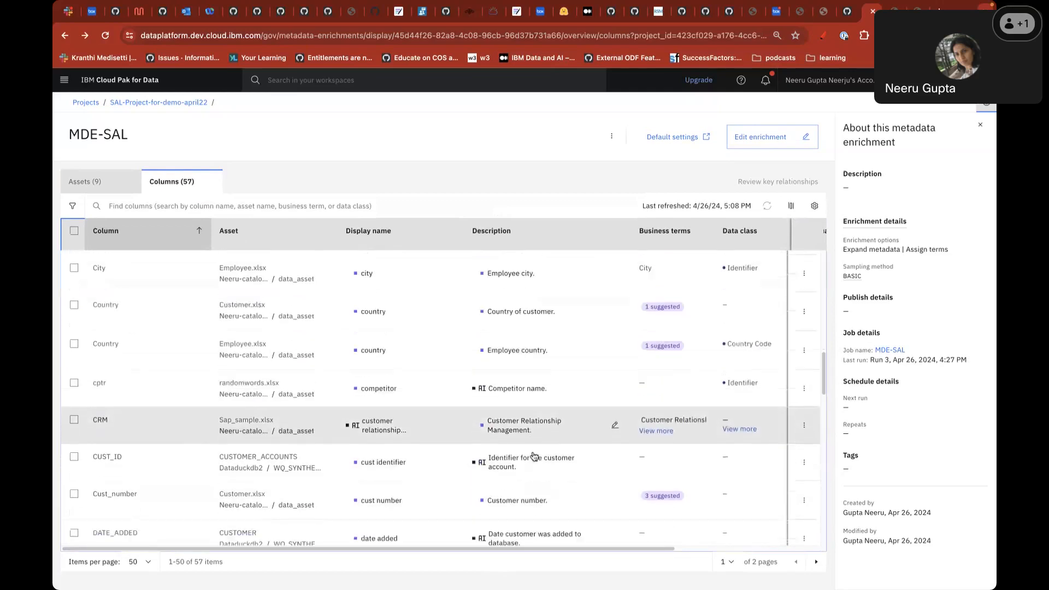
{"action": "scroll", "coordinate": [524, 453], "scroll_direction": "down", "scroll_amount": 1}
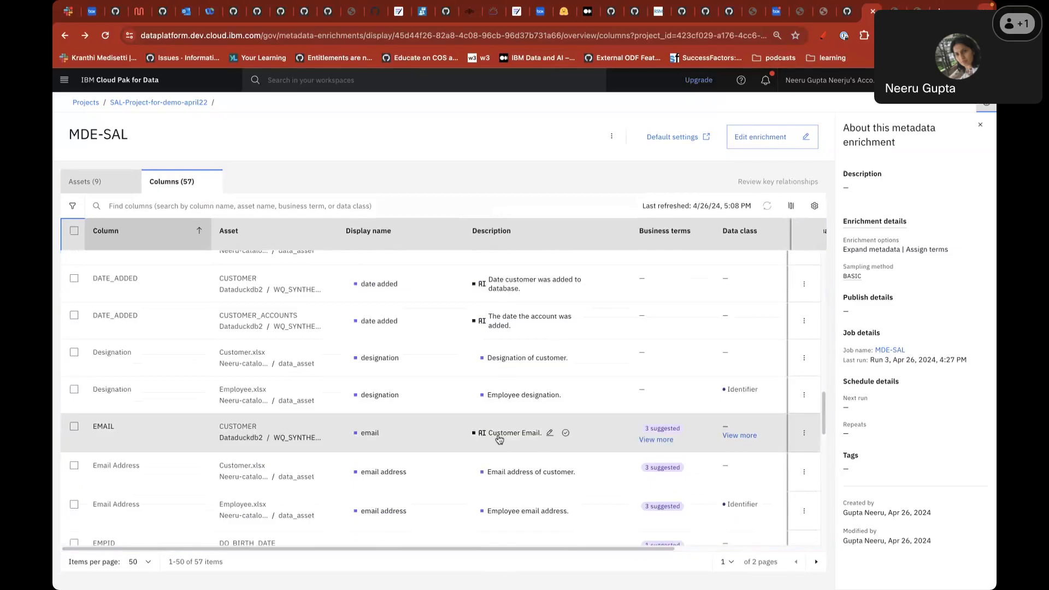
- Open the EMAIL column's governance panel with suggested terms Email, Address and Contact Information
{"action": "left_click", "coordinate": [662, 442]}
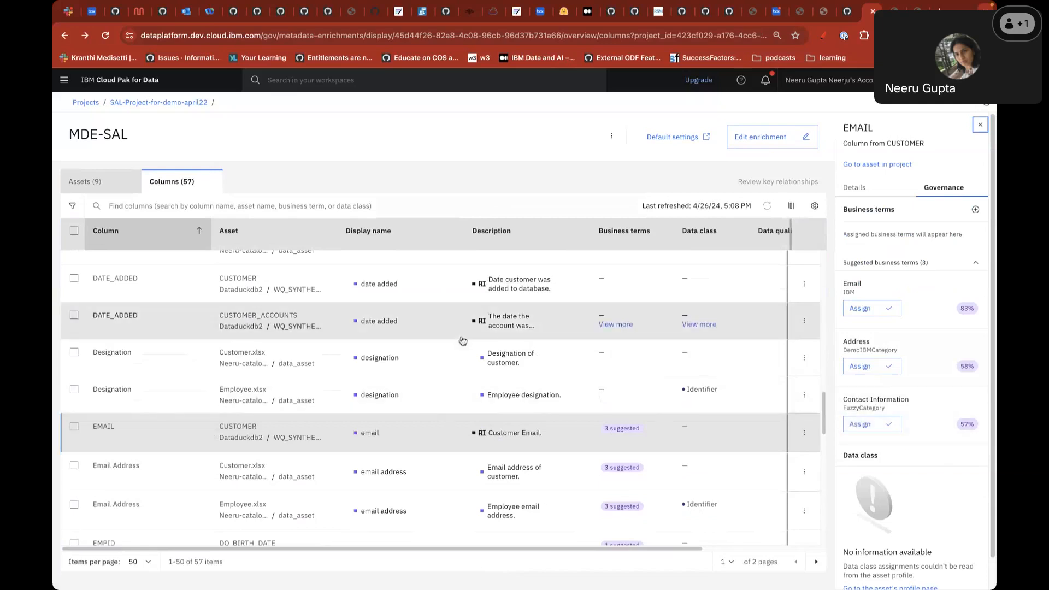
{"action": "scroll", "coordinate": [463, 341], "scroll_direction": "up", "scroll_amount": 10}
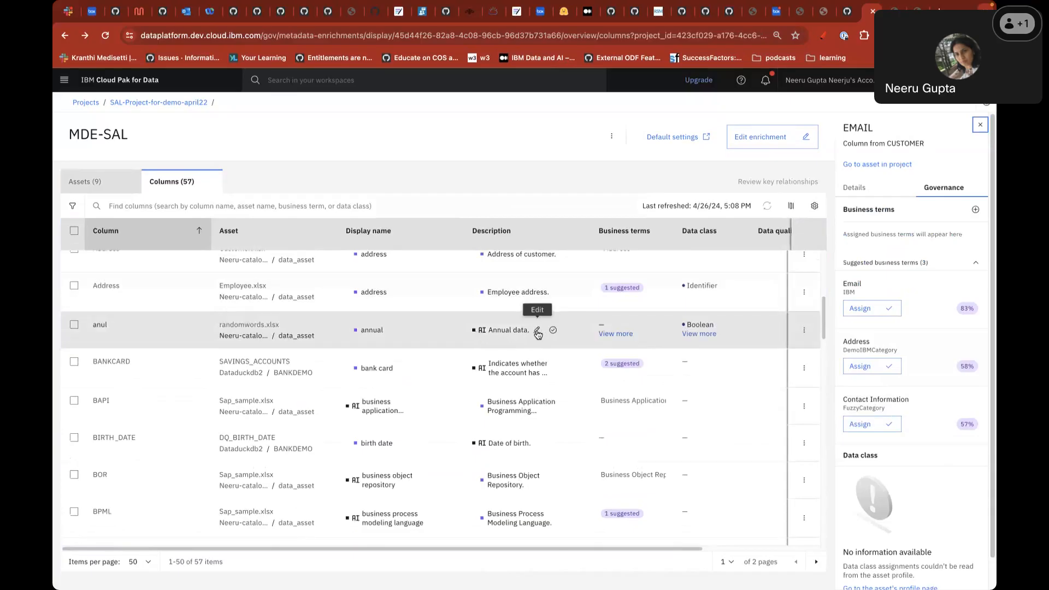
- Give the anul column the description 'Annual Data'
{"action": "left_click", "coordinate": [477, 339]}
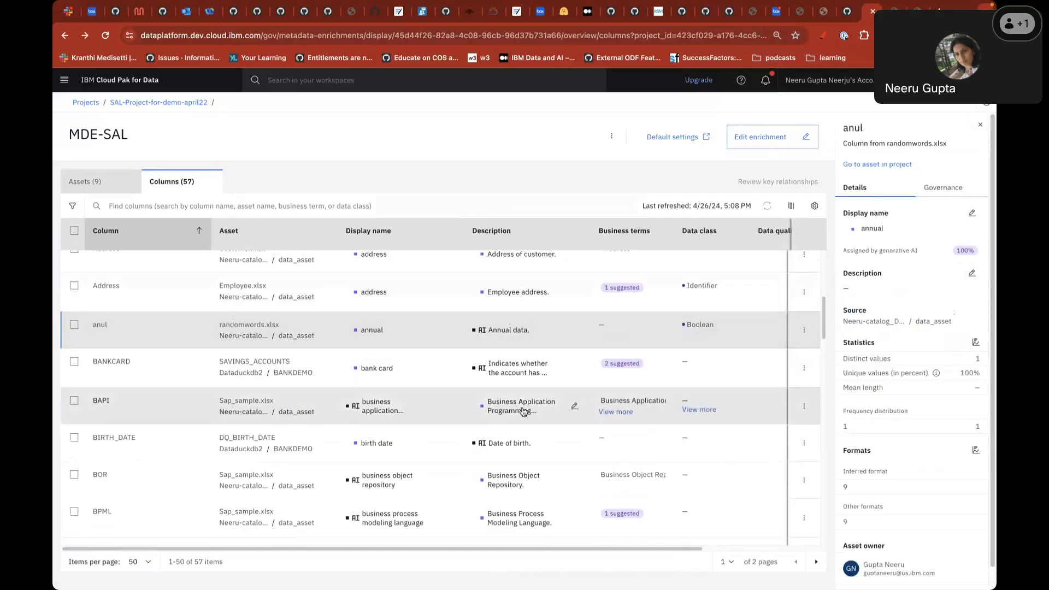
{"action": "left_click", "coordinate": [973, 275]}
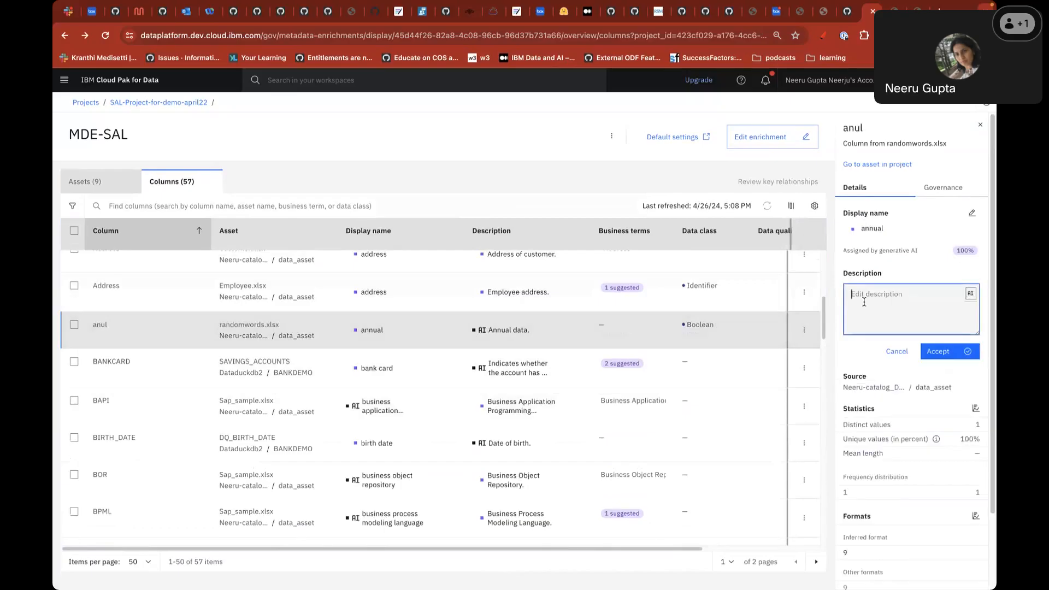
{"action": "type", "text": "Annual Data"}
{"action": "left_click", "coordinate": [965, 353]}
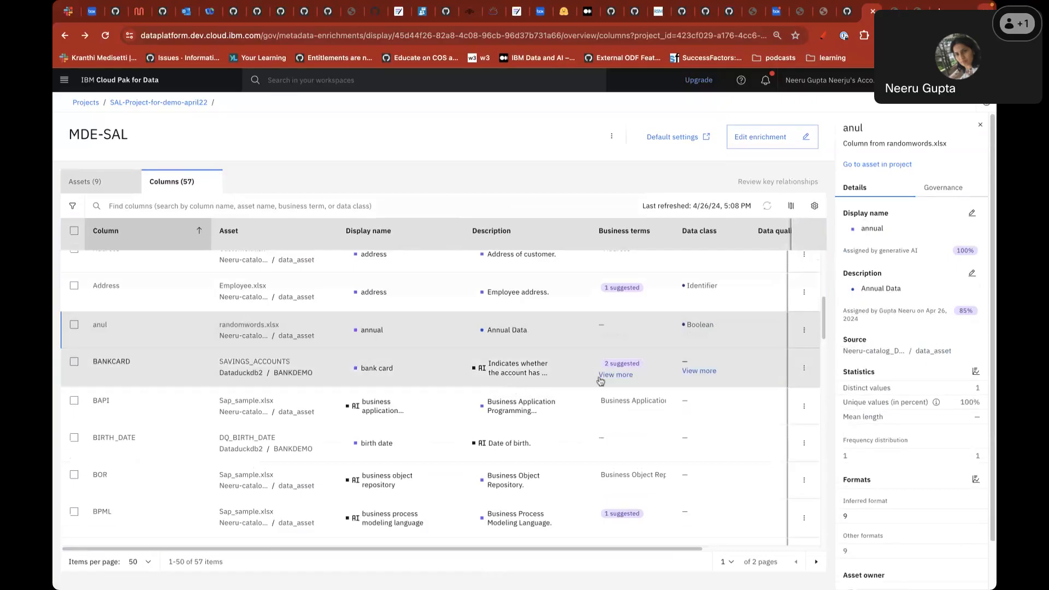
- Accept BANKCARD's description, rename it 'bank card information', and accept BOR's suggested name
{"action": "left_click", "coordinate": [531, 373]}
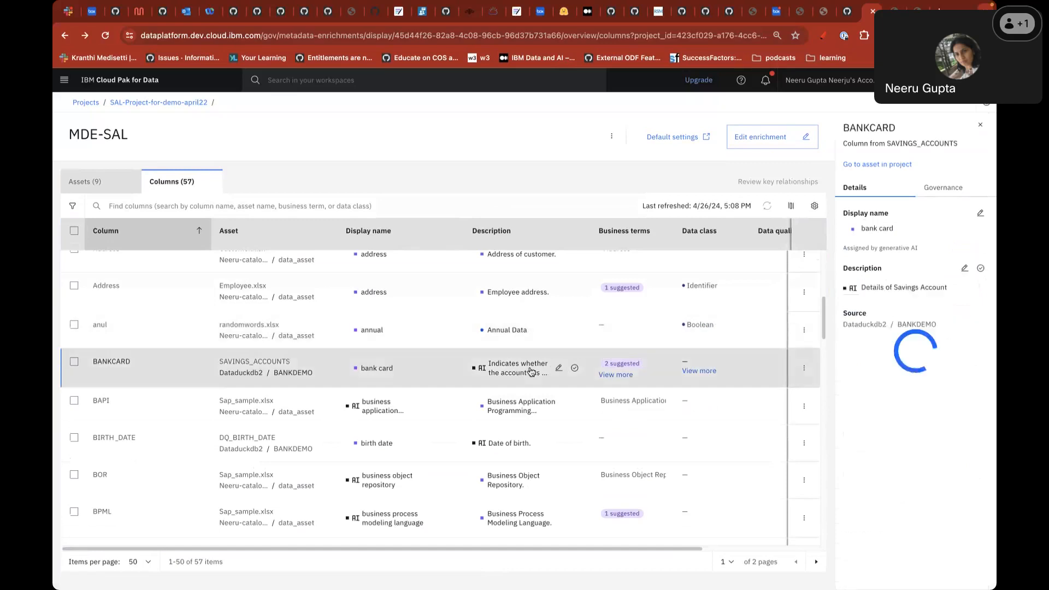
{"action": "left_click", "coordinate": [982, 274]}
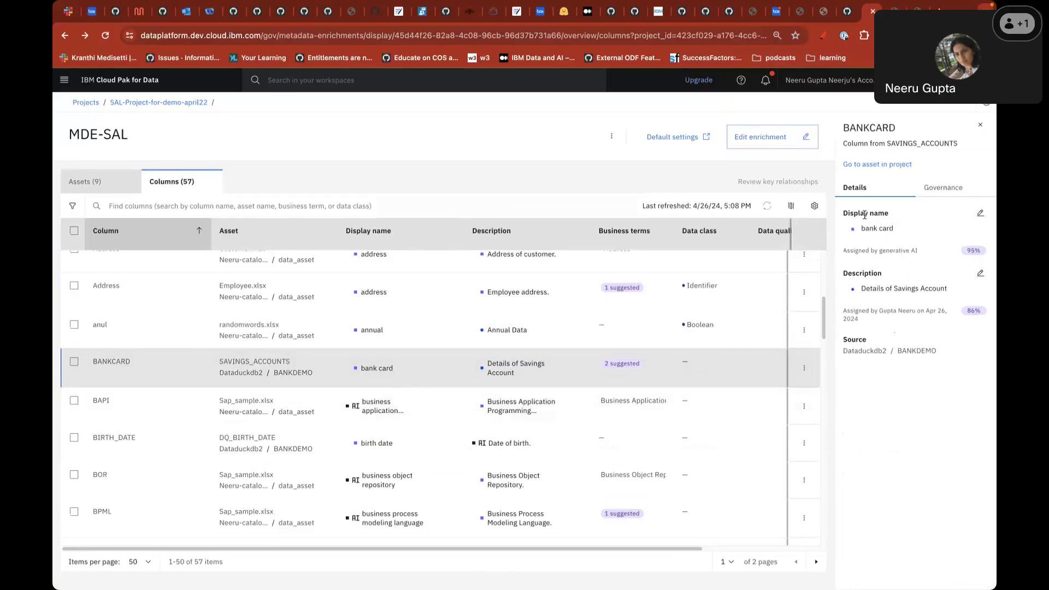
{"action": "left_click", "coordinate": [981, 214]}
{"action": "left_click", "coordinate": [890, 233]}
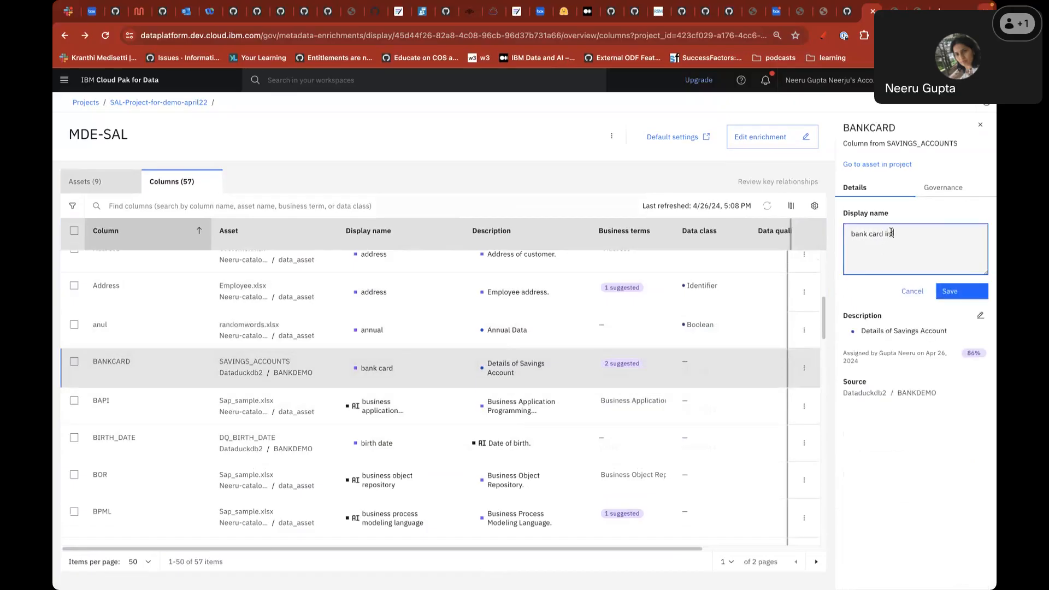
{"action": "left_click", "coordinate": [949, 290]}
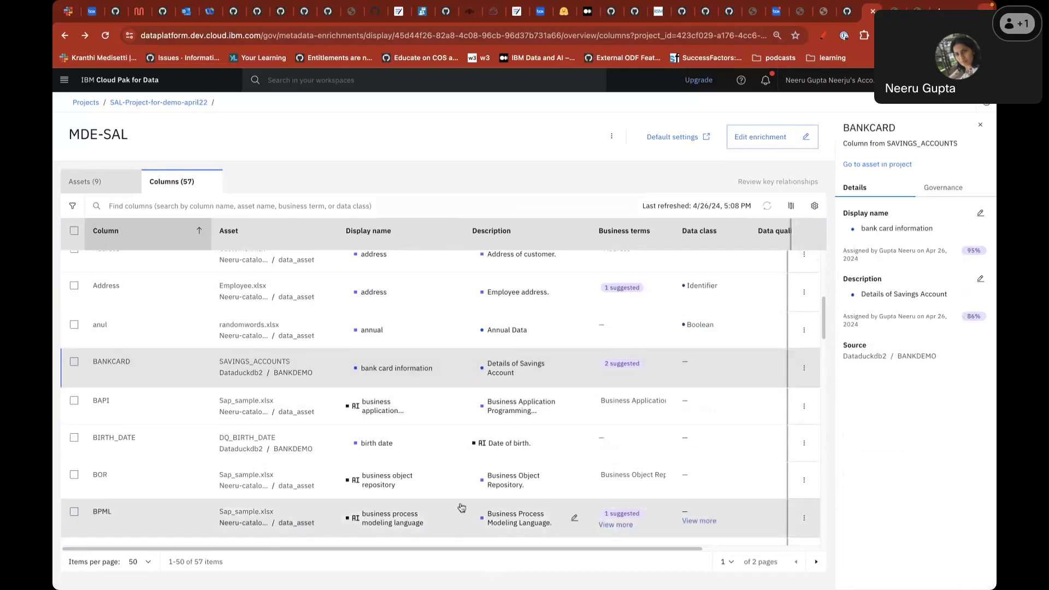
{"action": "left_click", "coordinate": [398, 486]}
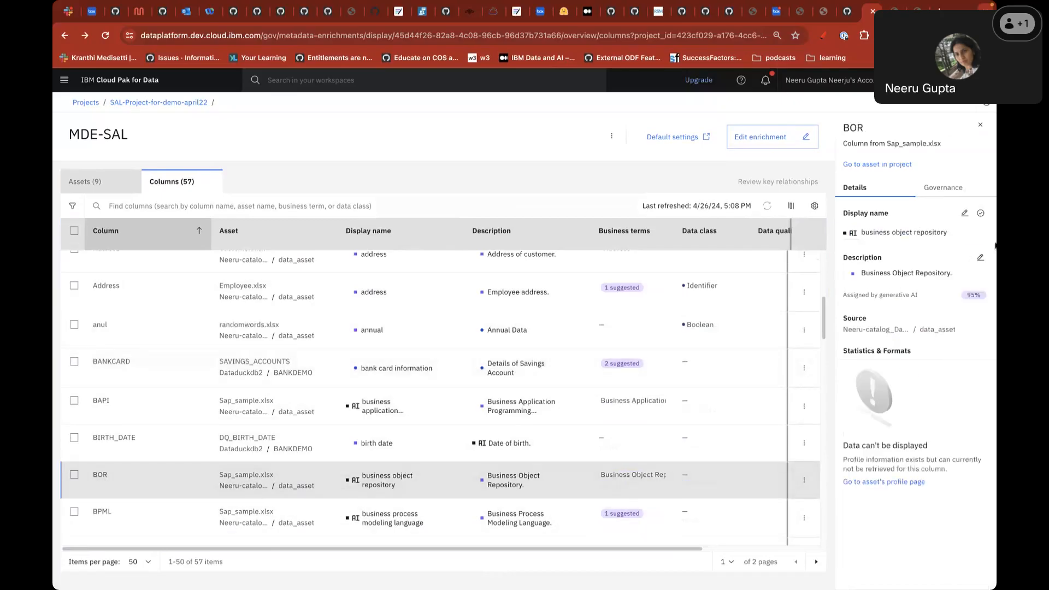
{"action": "left_click", "coordinate": [981, 214]}
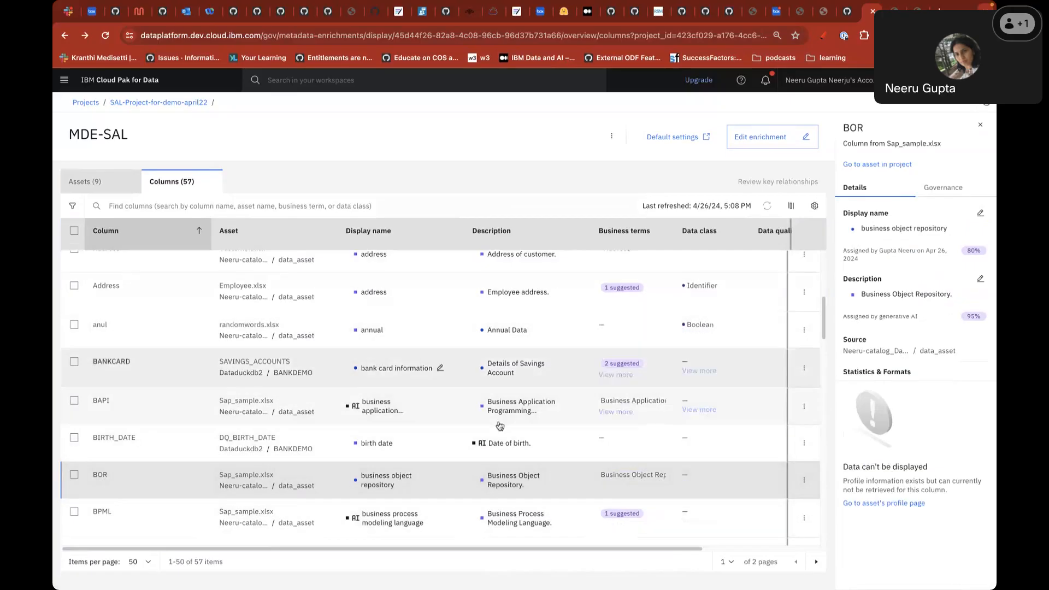
- Select all columns to view bulk actions, then deselect them without applying any
{"action": "left_click", "coordinate": [74, 231]}
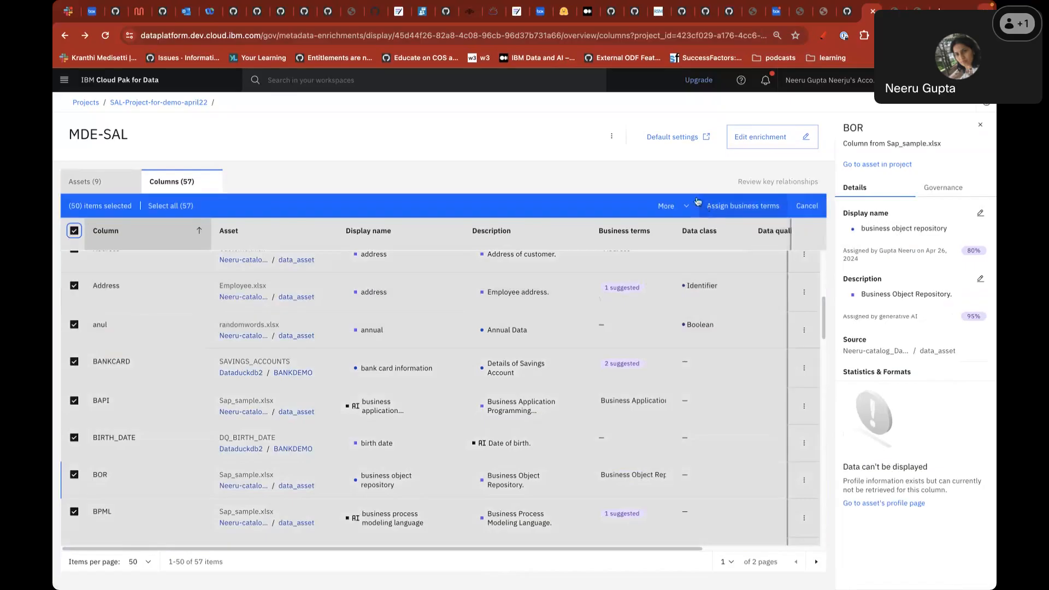
{"action": "left_click", "coordinate": [667, 206]}
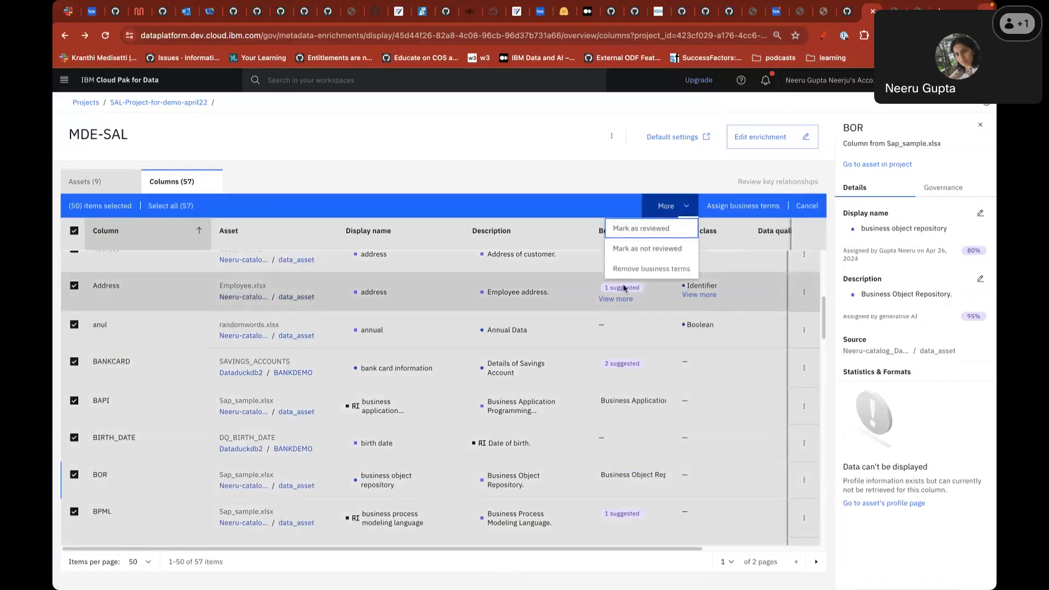
{"action": "left_click", "coordinate": [377, 169]}
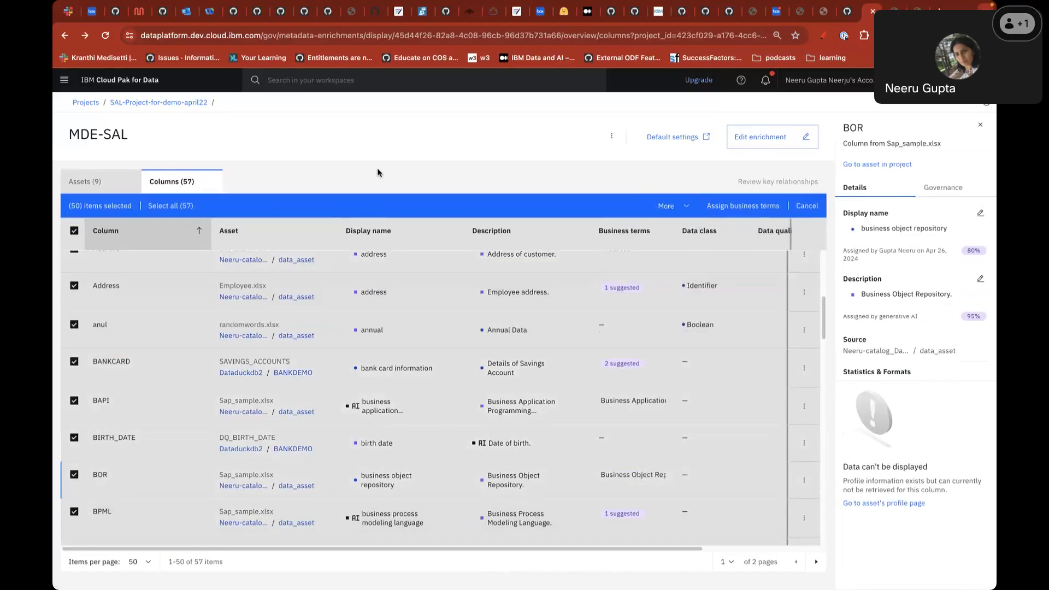
{"action": "left_click", "coordinate": [74, 232]}
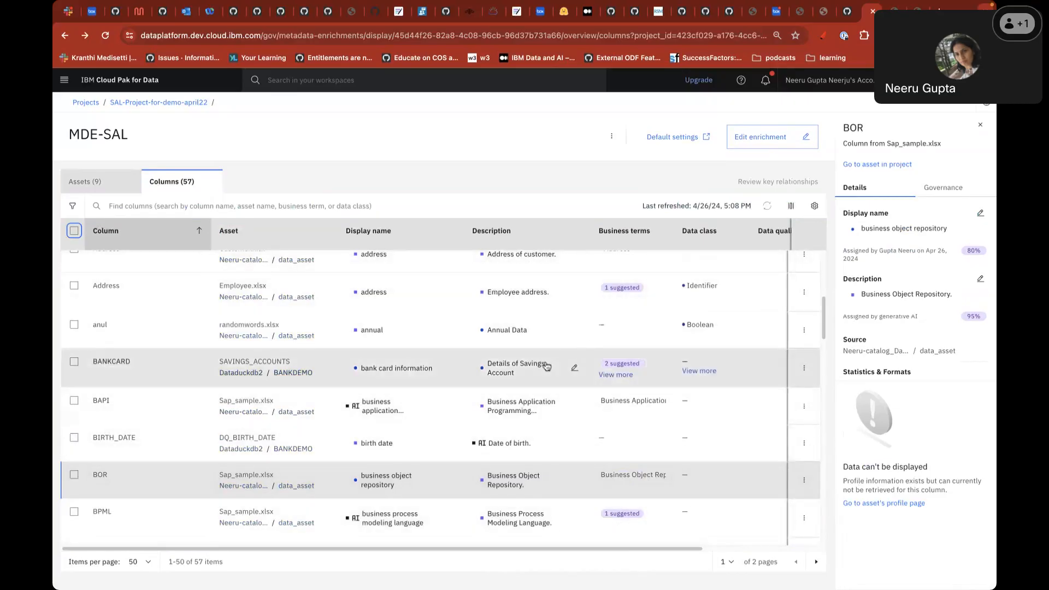
- Accept CUST_ID's suggested description and search the workspace for 'Identifier of the custoemrs'
{"action": "scroll", "coordinate": [546, 371], "scroll_direction": "down", "scroll_amount": 5}
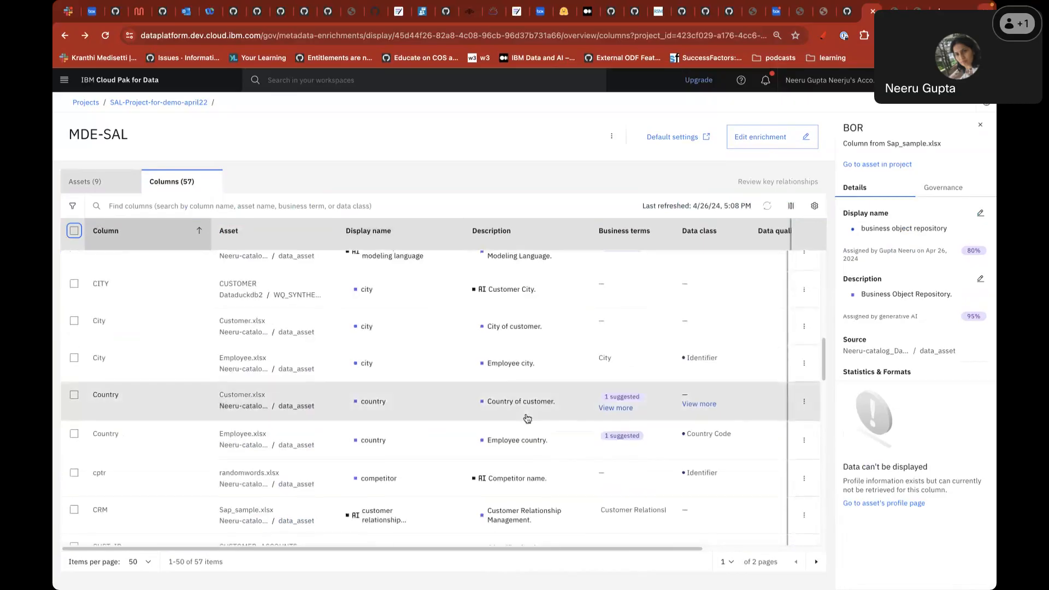
{"action": "scroll", "coordinate": [620, 510], "scroll_direction": "down", "scroll_amount": 1}
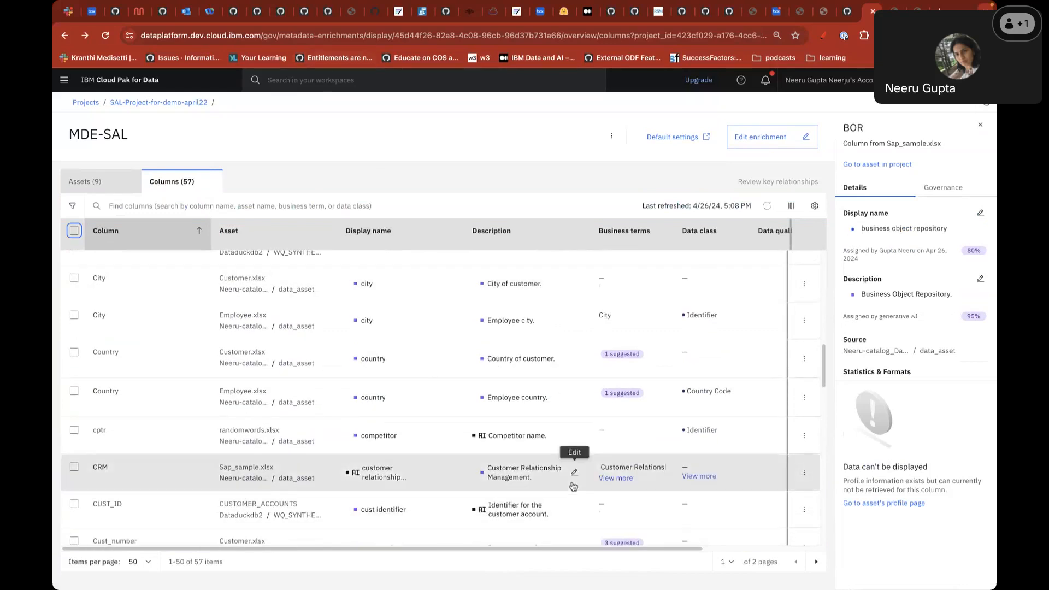
{"action": "left_click", "coordinate": [574, 510]}
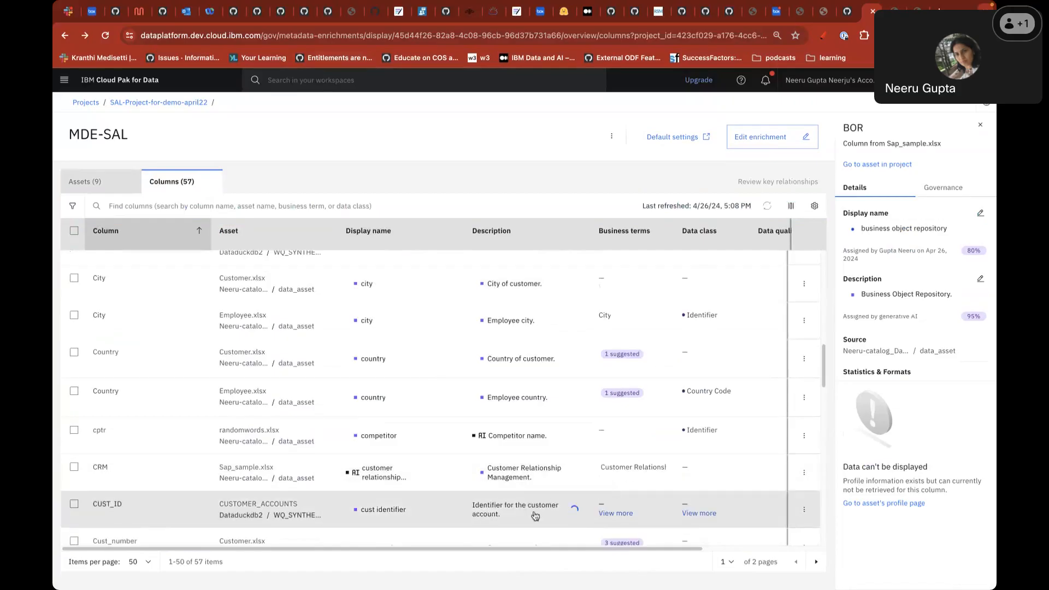
{"action": "left_click", "coordinate": [312, 81]}
{"action": "type", "text": "Identifier of"}
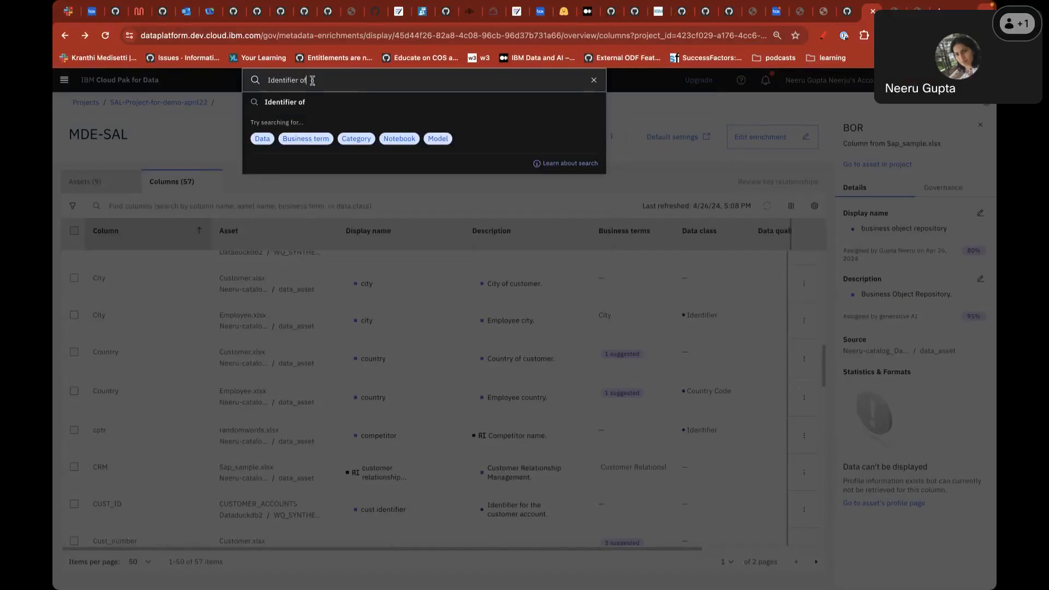
{"action": "type", "text": " the custoemrs"}
- Correct the query and search the workspace for 'Identifier of the customer'
{"action": "key", "text": "BackSpace"}
{"action": "key", "text": "BackSpace"}
{"action": "key", "text": "BackSpace"}
{"action": "type", "text": "mer"}
{"action": "key", "text": "Return"}
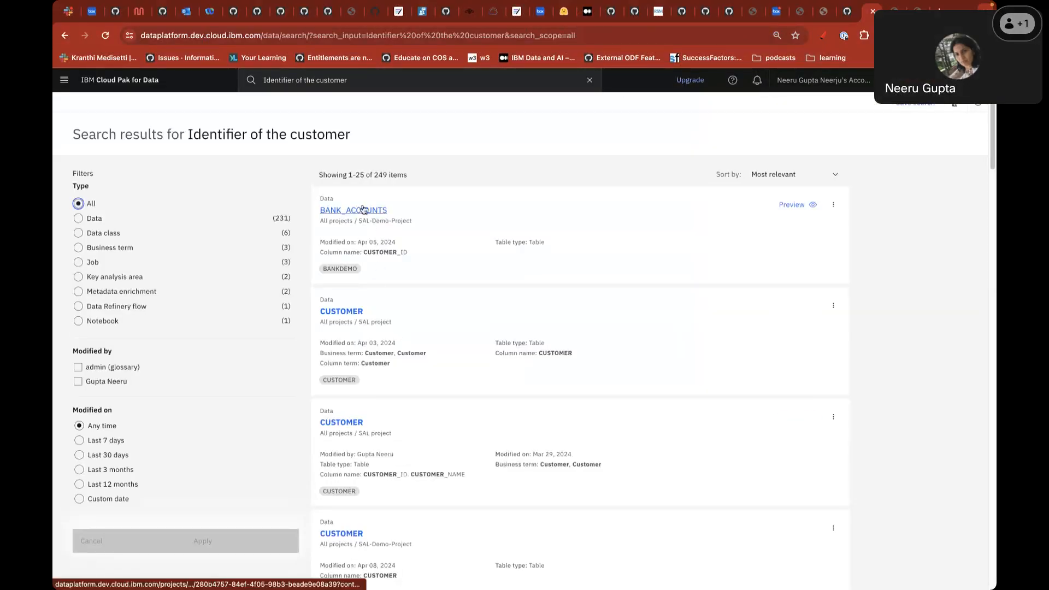
- Search for 'Contact Infomration' and browse the 78 results, including the Customer.xlsx asset
{"action": "left_click", "coordinate": [355, 81]}
{"action": "type", "text": "Contact Infomration"}
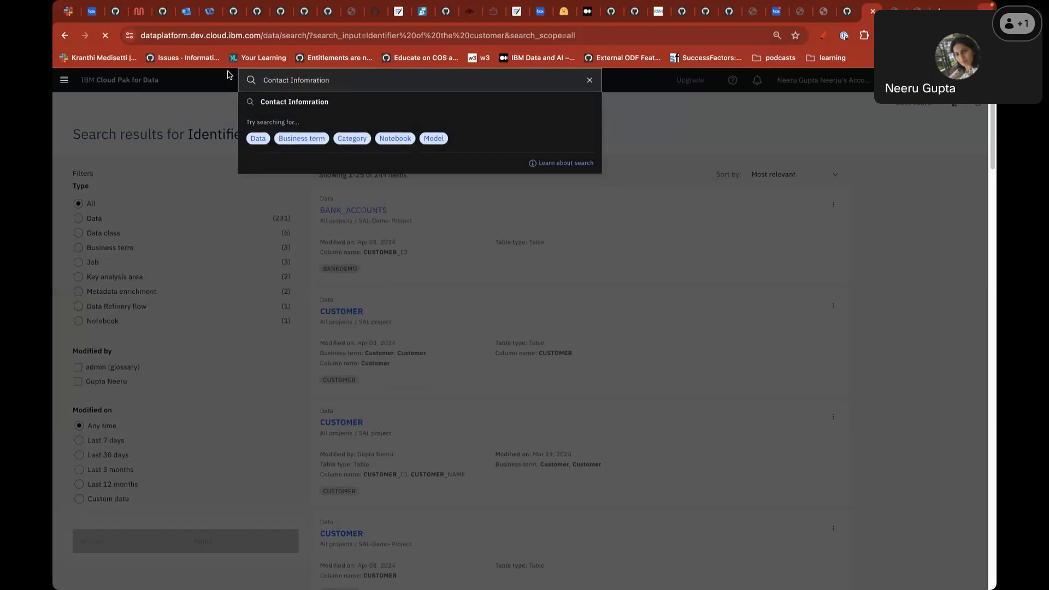
{"action": "key", "text": "Return"}
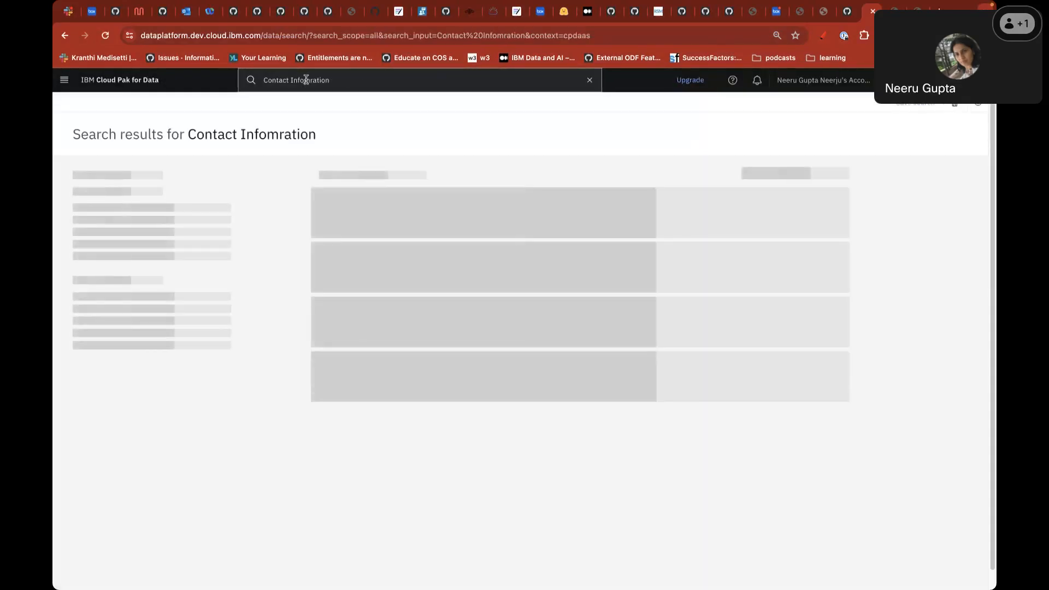
{"action": "left_click", "coordinate": [306, 80]}
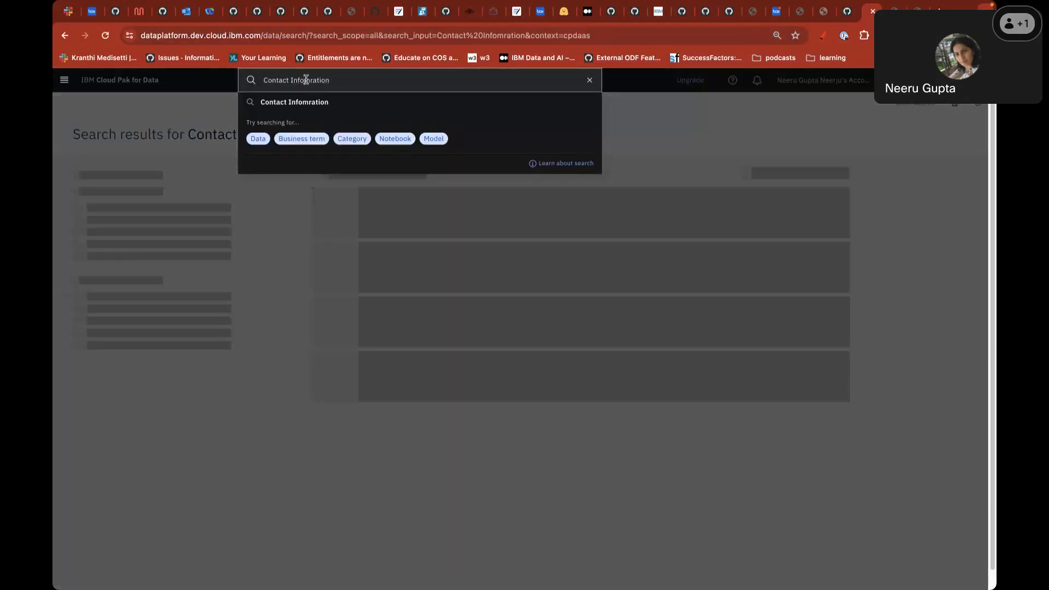
{"action": "left_click", "coordinate": [796, 126]}
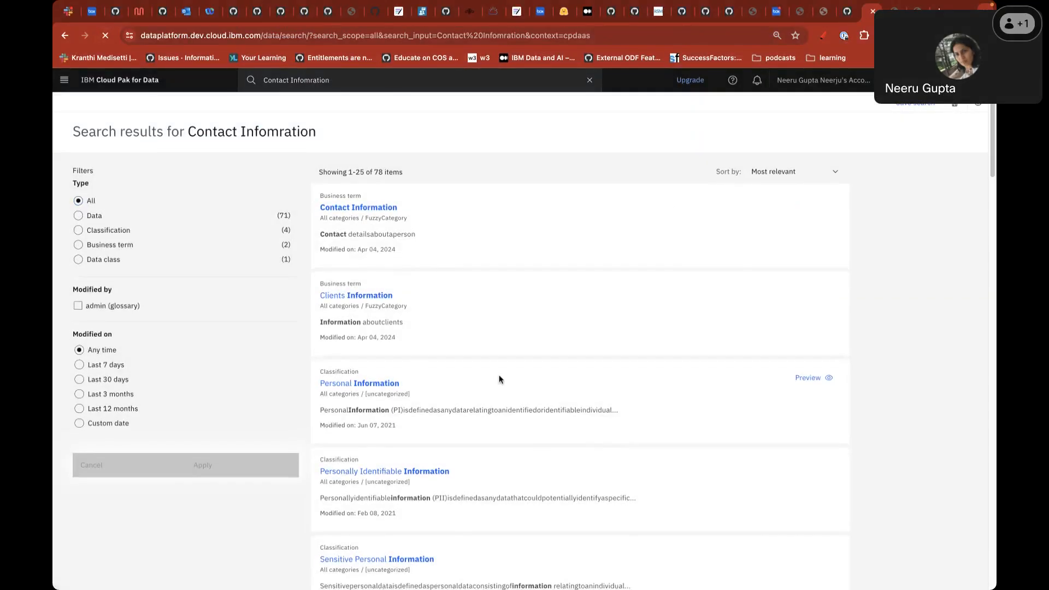
{"action": "scroll", "coordinate": [499, 379], "scroll_direction": "down", "scroll_amount": 3}
{"action": "scroll", "coordinate": [499, 380], "scroll_direction": "down", "scroll_amount": 1}
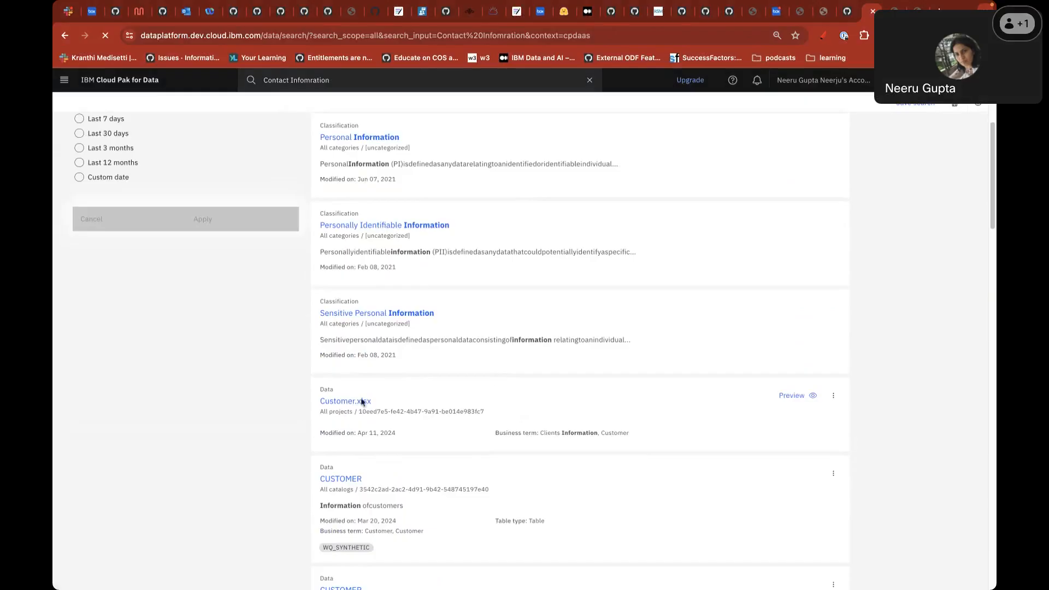
{"action": "left_click", "coordinate": [331, 404]}
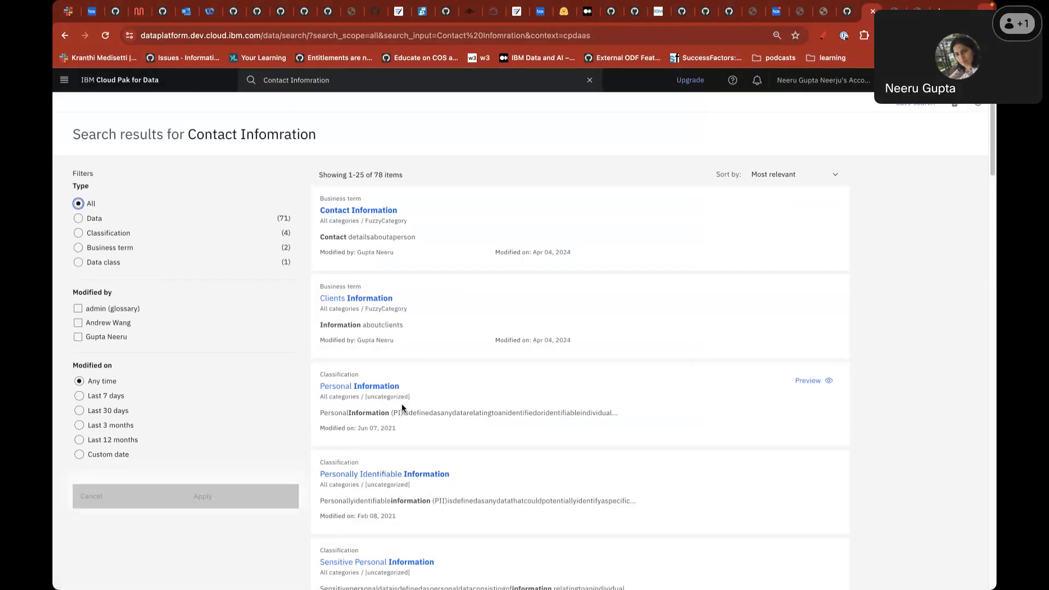
{"action": "scroll", "coordinate": [464, 540], "scroll_direction": "down", "scroll_amount": 4}
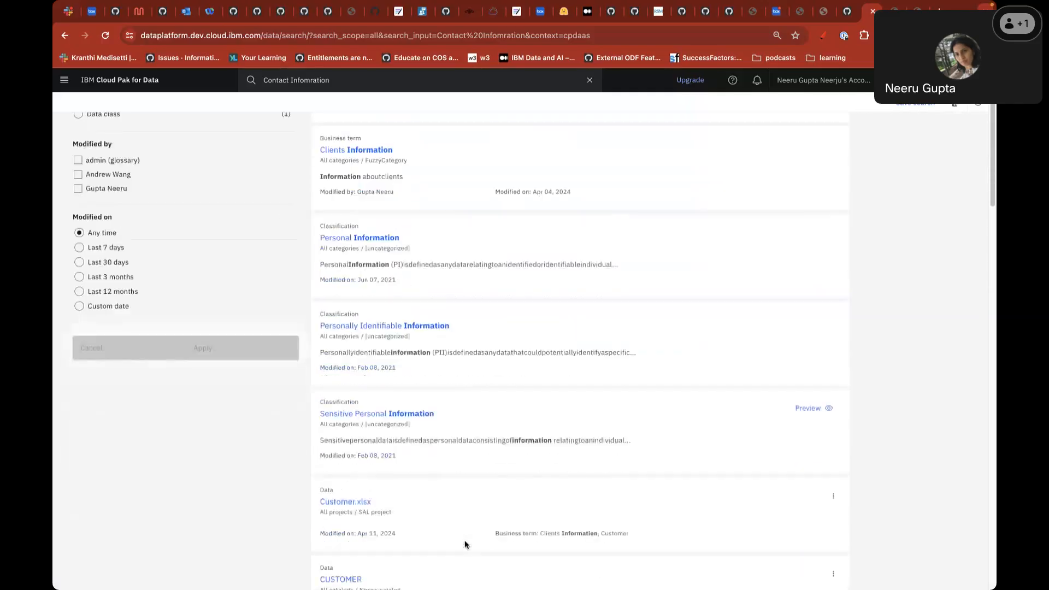
- Preview Customer.xlsx, then return to Projects and open SAL-Project-for-demo-april22
{"action": "left_click", "coordinate": [340, 451]}
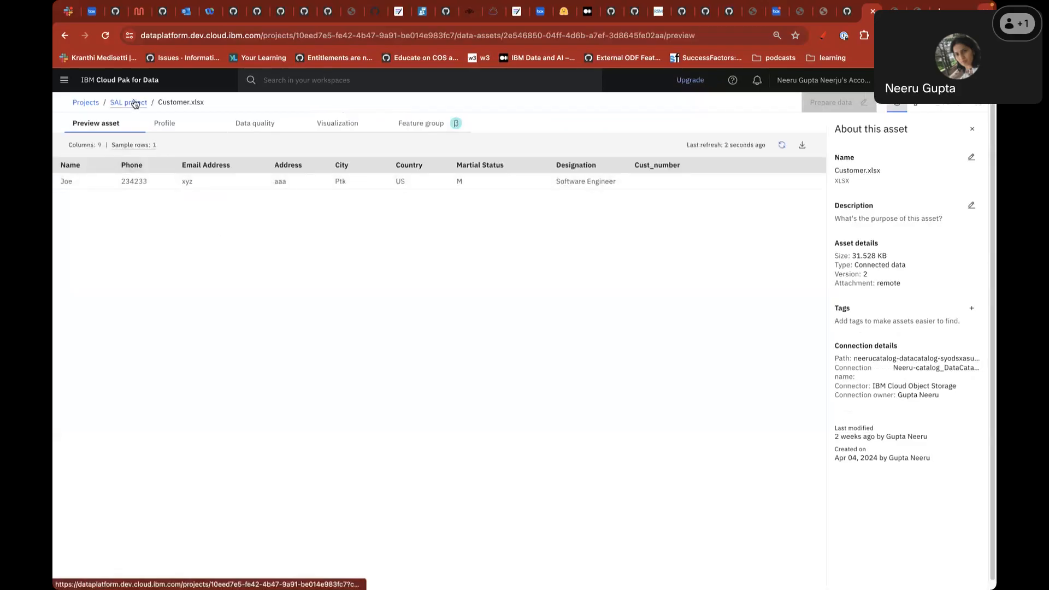
{"action": "left_click", "coordinate": [86, 103]}
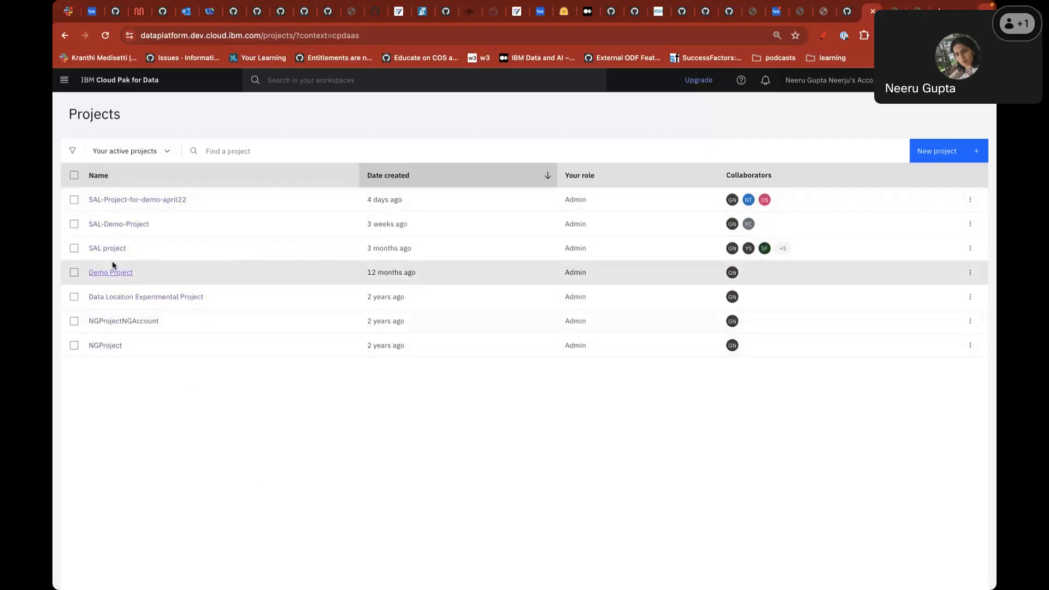
{"action": "left_click", "coordinate": [133, 204]}
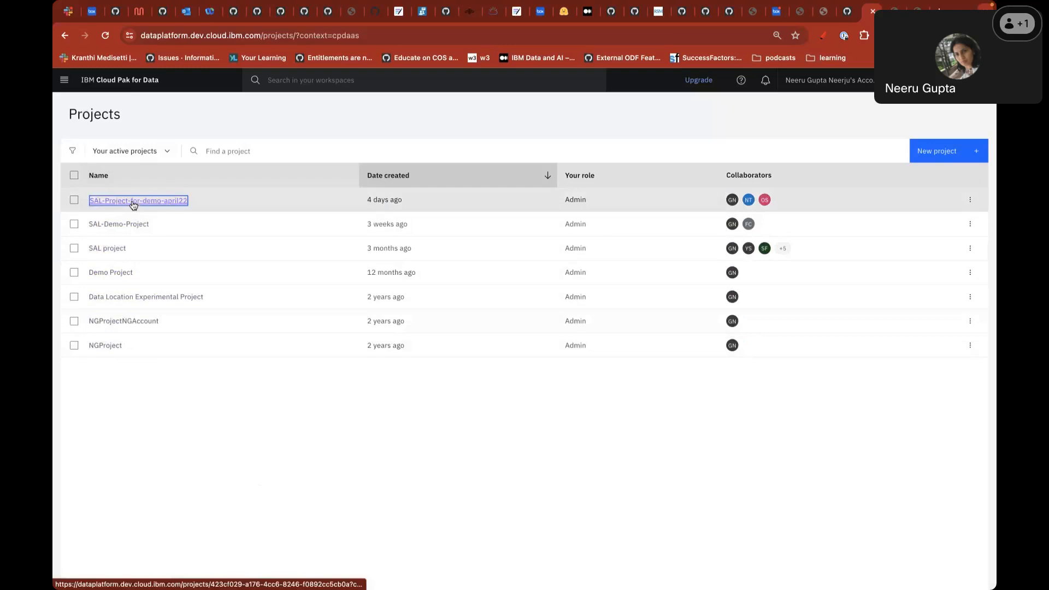